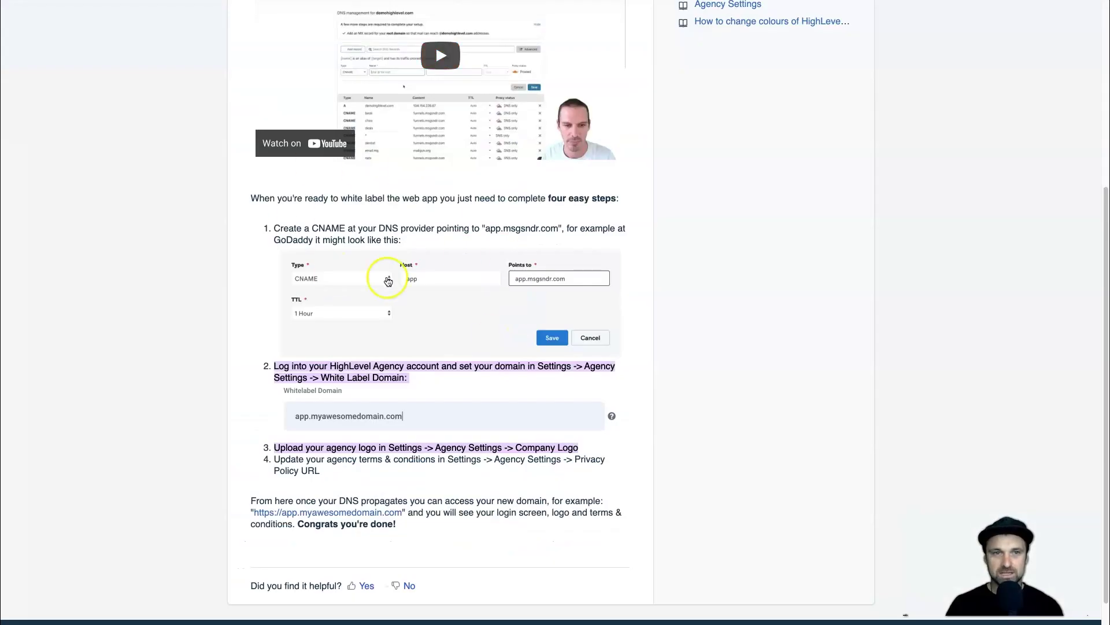
Scroll up to the top of the HighLevel SaaS Configurator Plans & Pricing page
scroll(481, 204, up, 4)
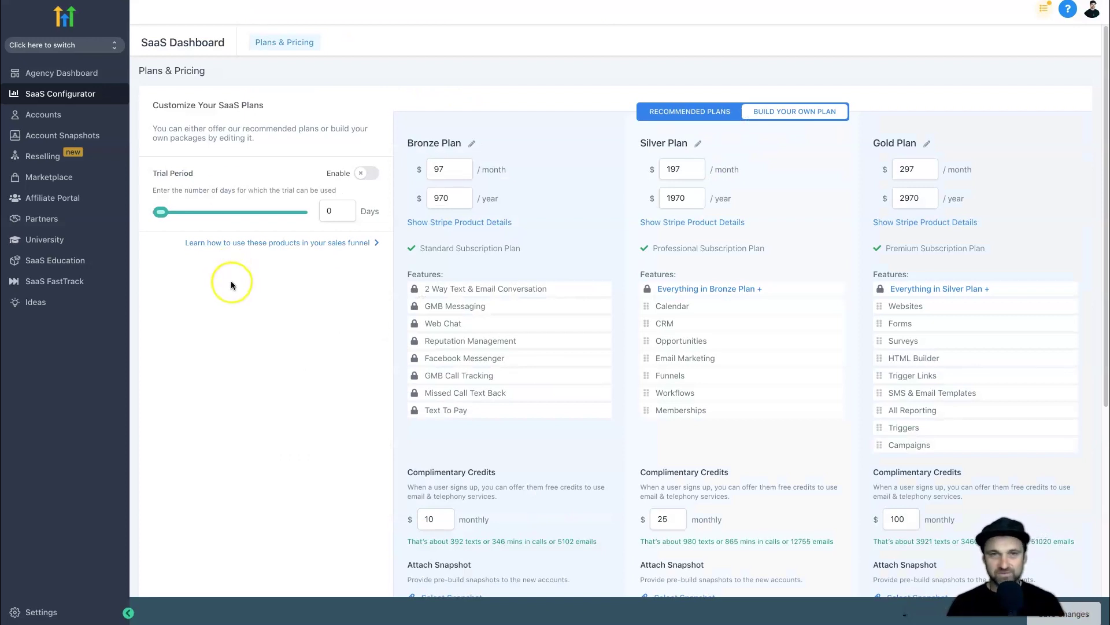
Open Settings > Company and upload the IntactMedia logo as the company logo
click(55, 613)
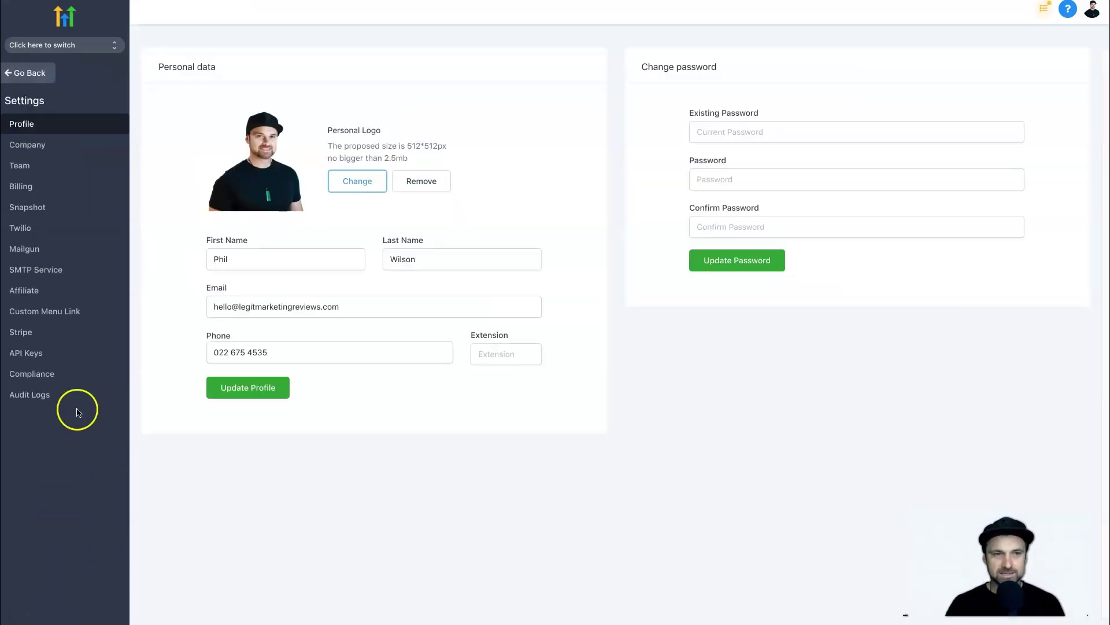
click(34, 144)
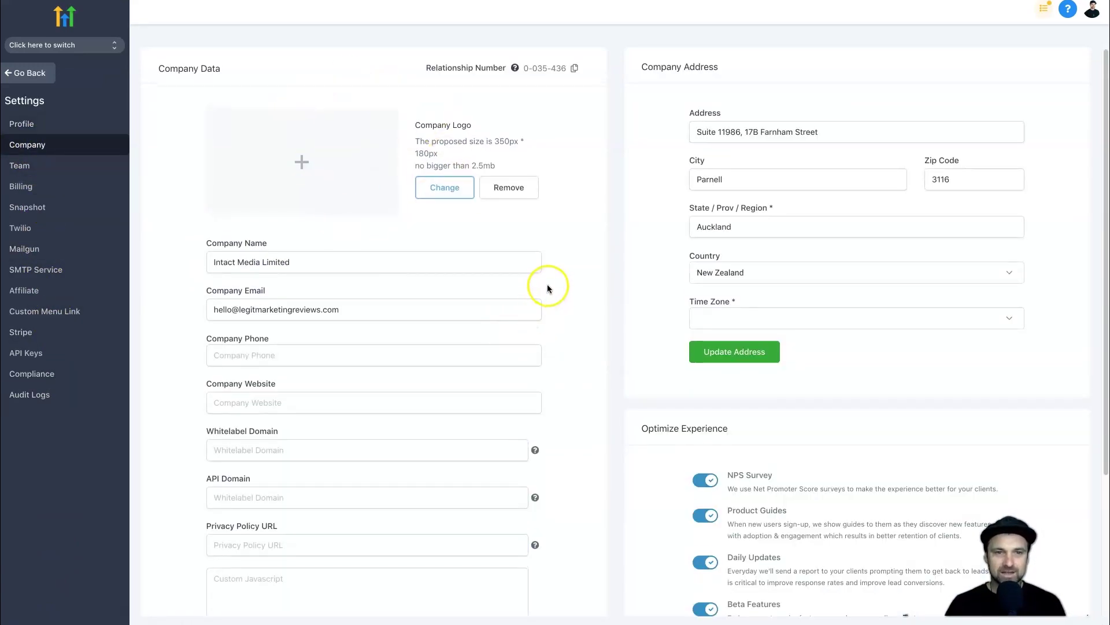
scroll(545, 280, down, 3)
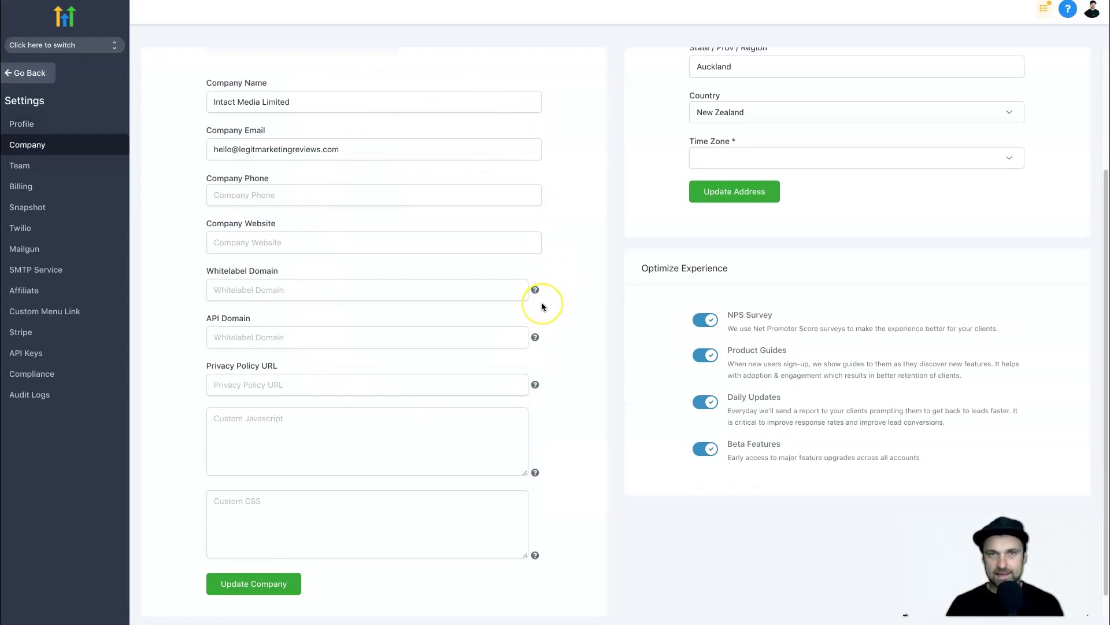
scroll(533, 288, up, 3)
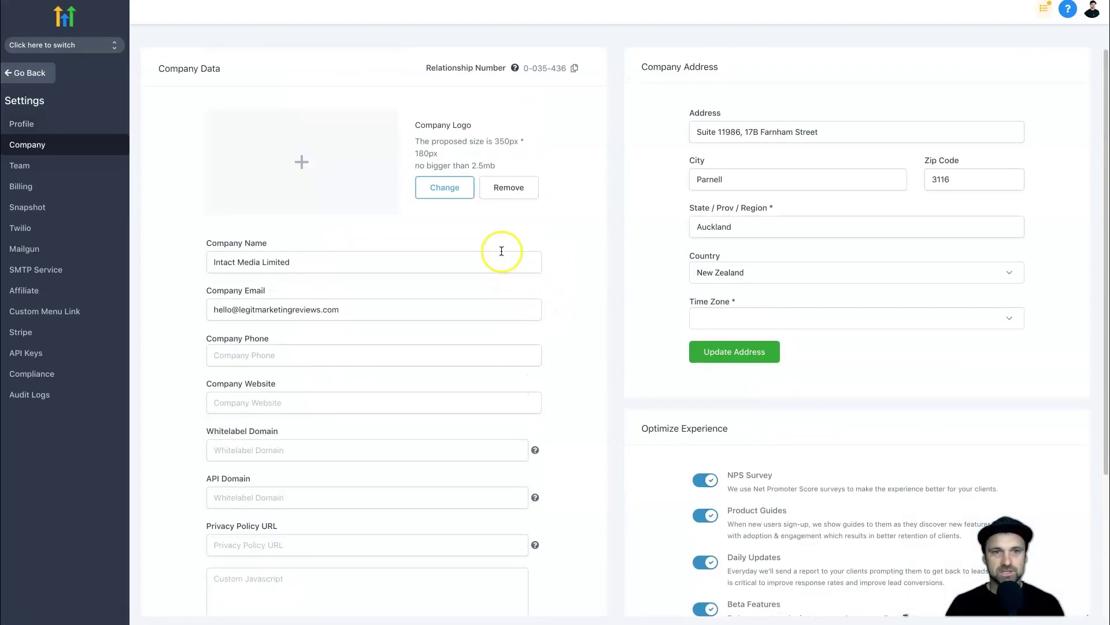
click(446, 193)
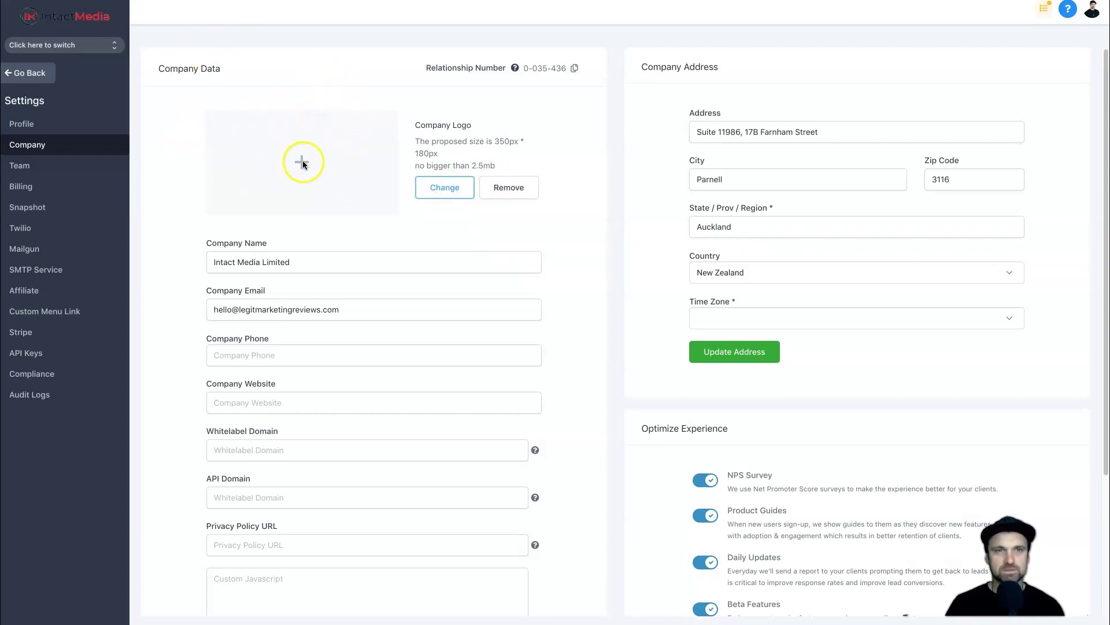
scroll(335, 168, down, 4)
scroll(277, 139, up, 4)
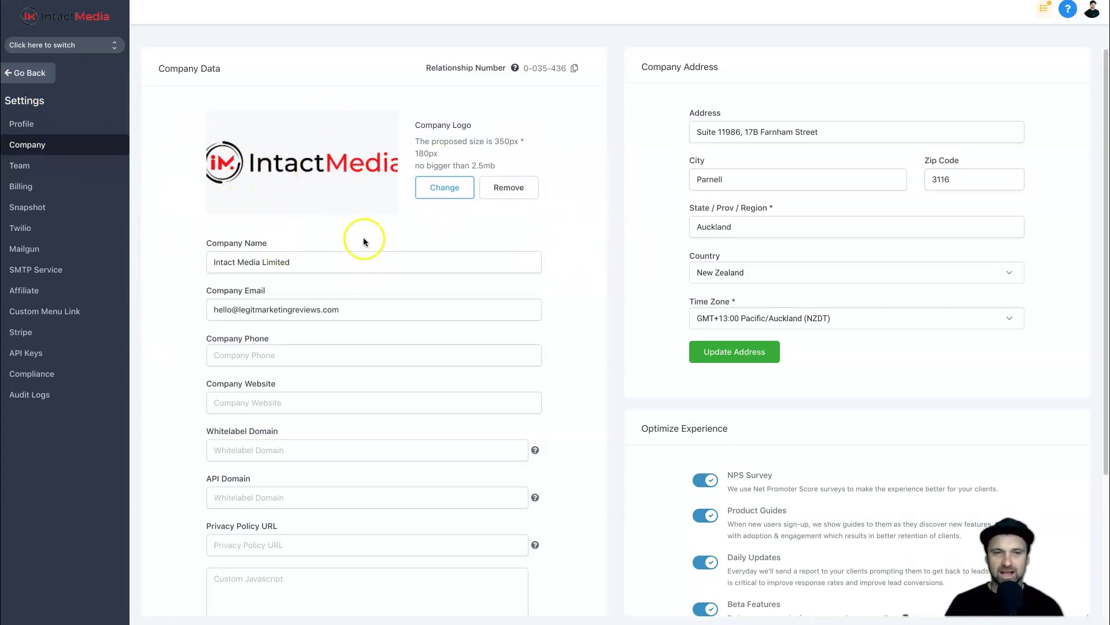
Go to the Whitelabel Domain field and clear an accidental text selection
click(284, 450)
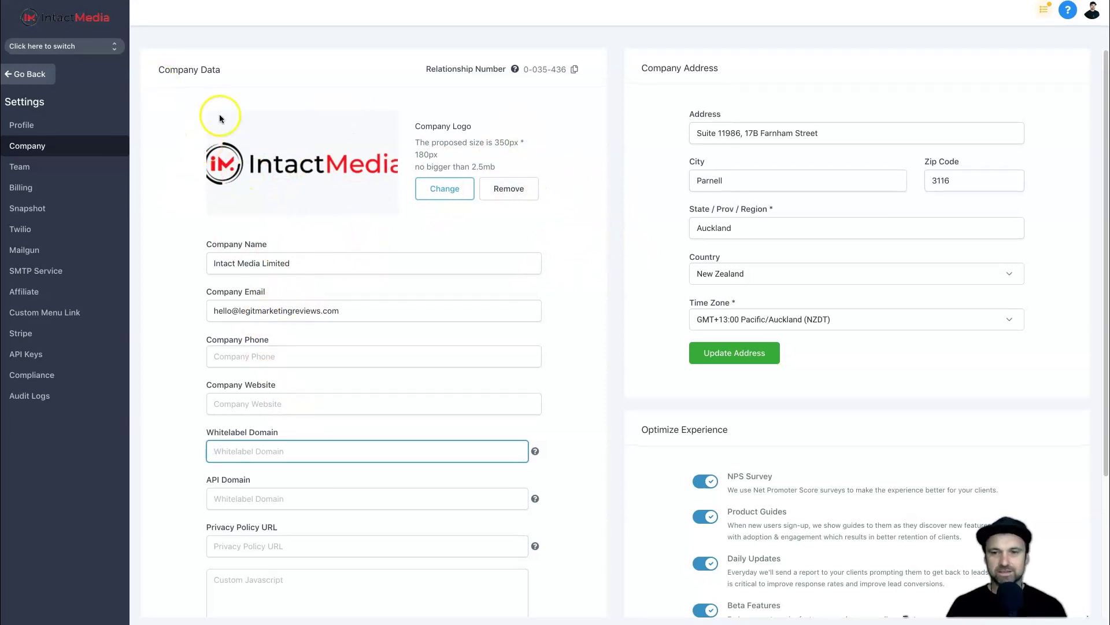
drag(191, 141, 67, 20)
click(155, 72)
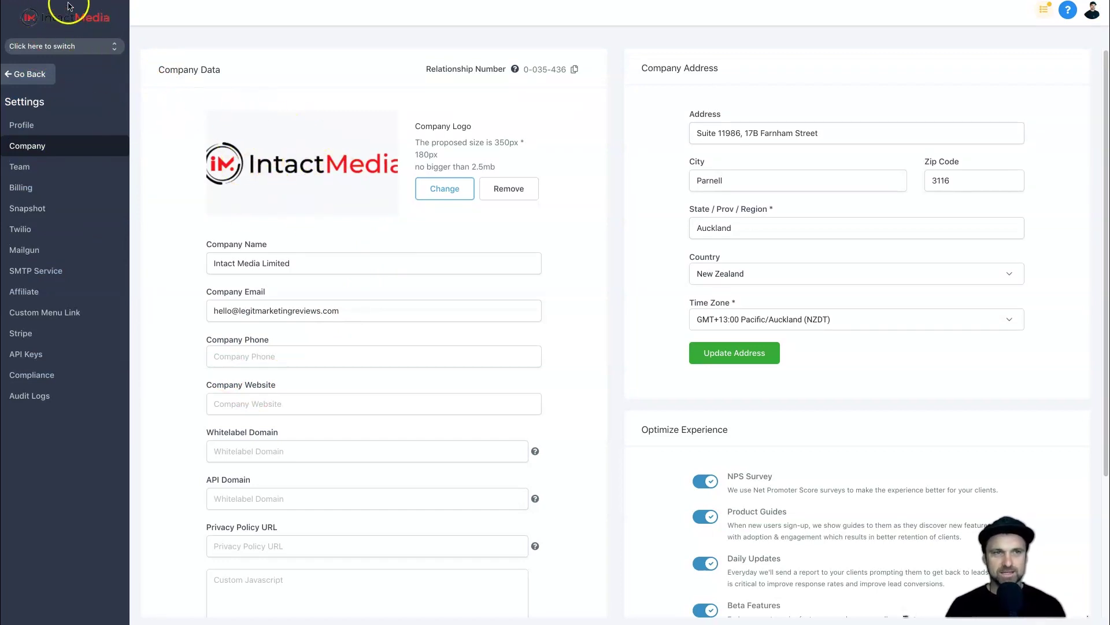
click(299, 403)
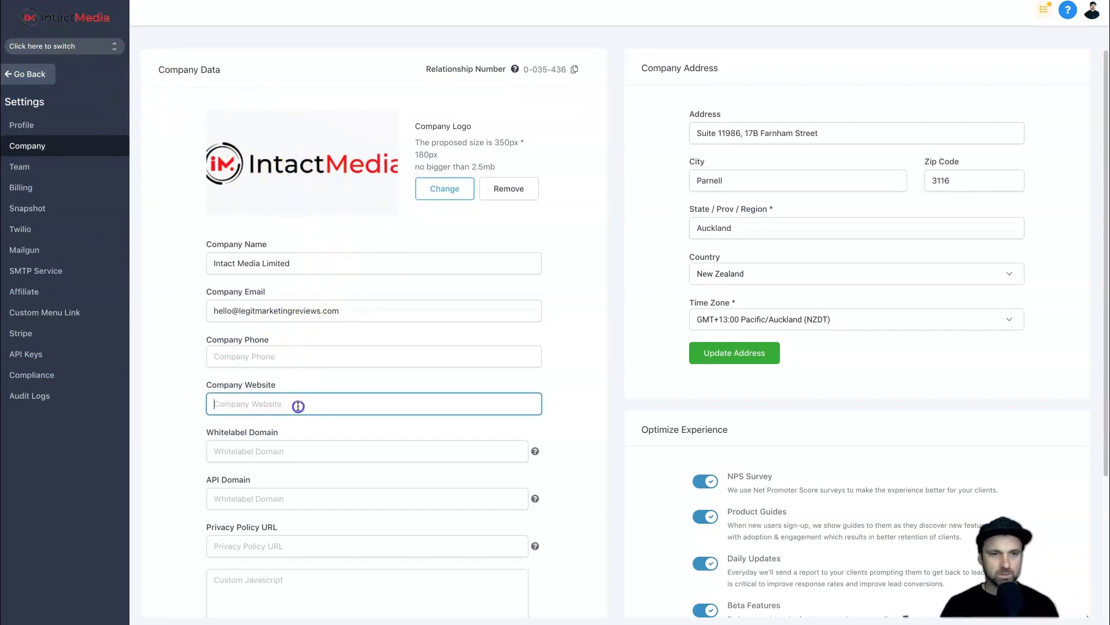
text(www.inta)
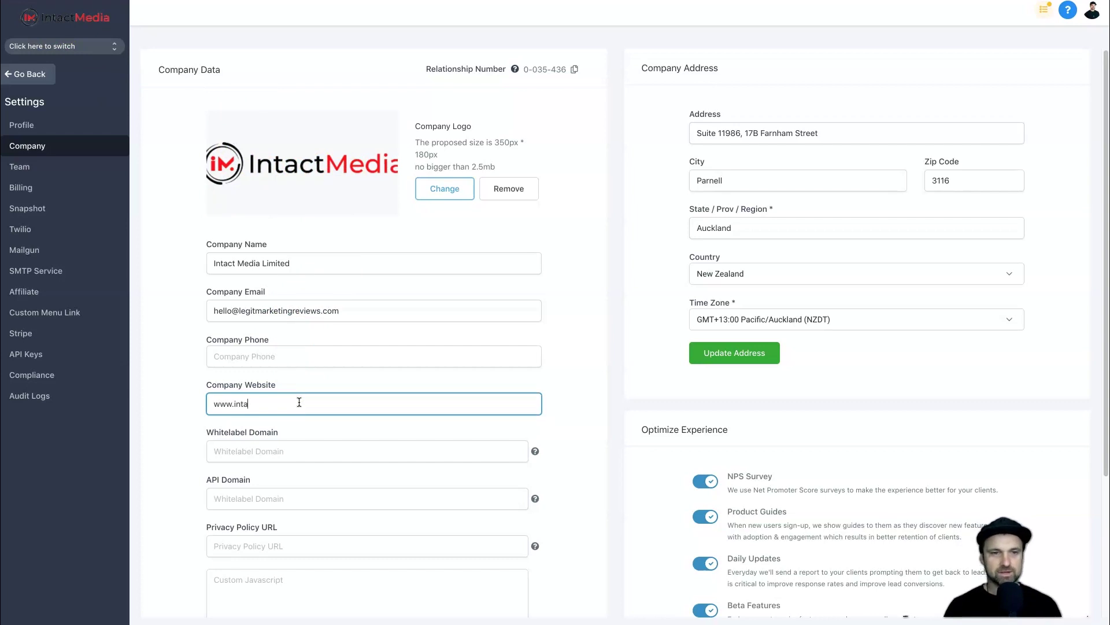
text(ctmedia.co.nz)
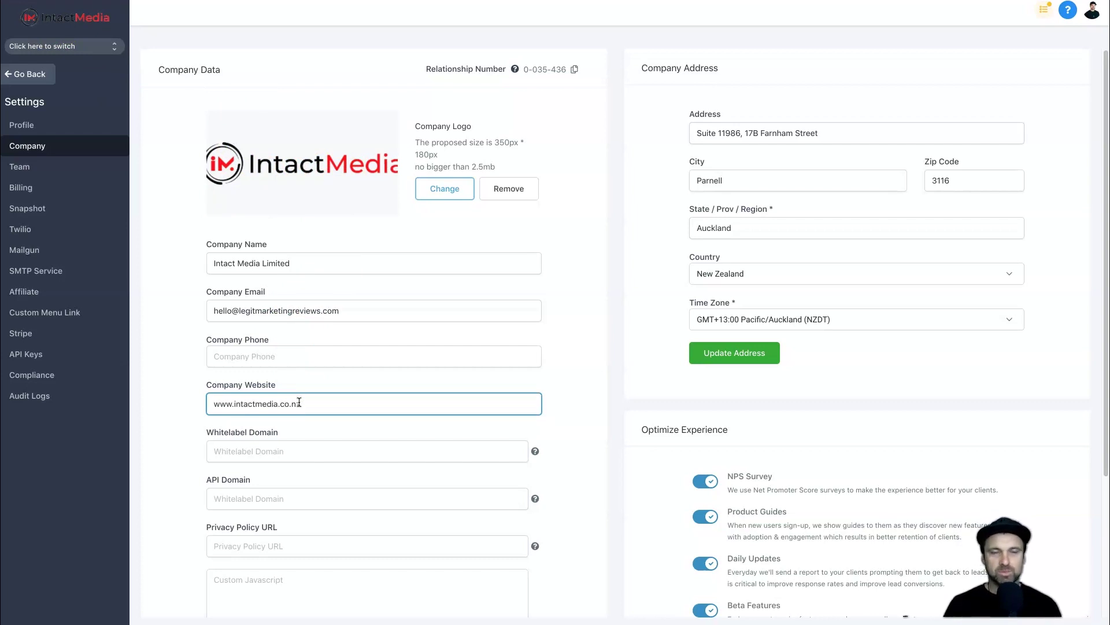
click(308, 445)
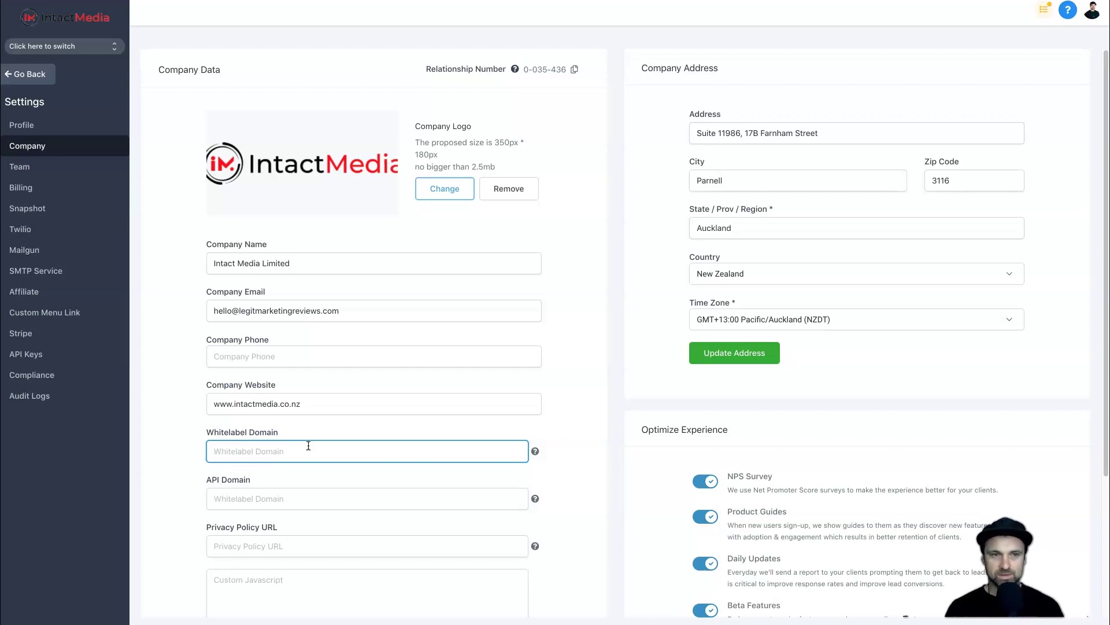
text(app)
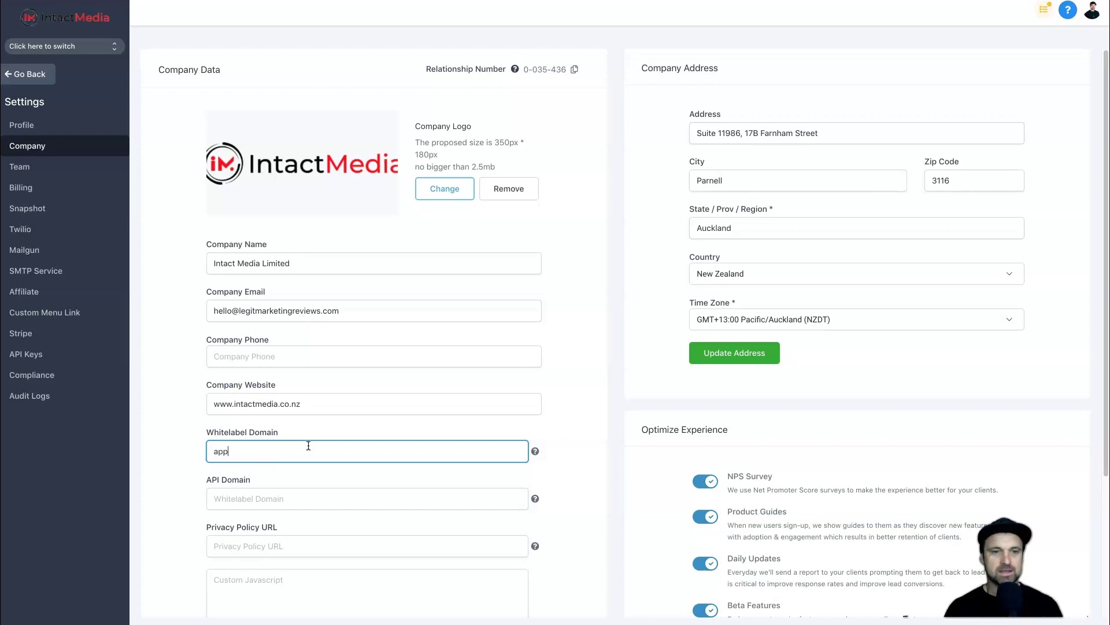
key(BackSpace)
key(BackSpace)
key(BackSpace)
text(ap)
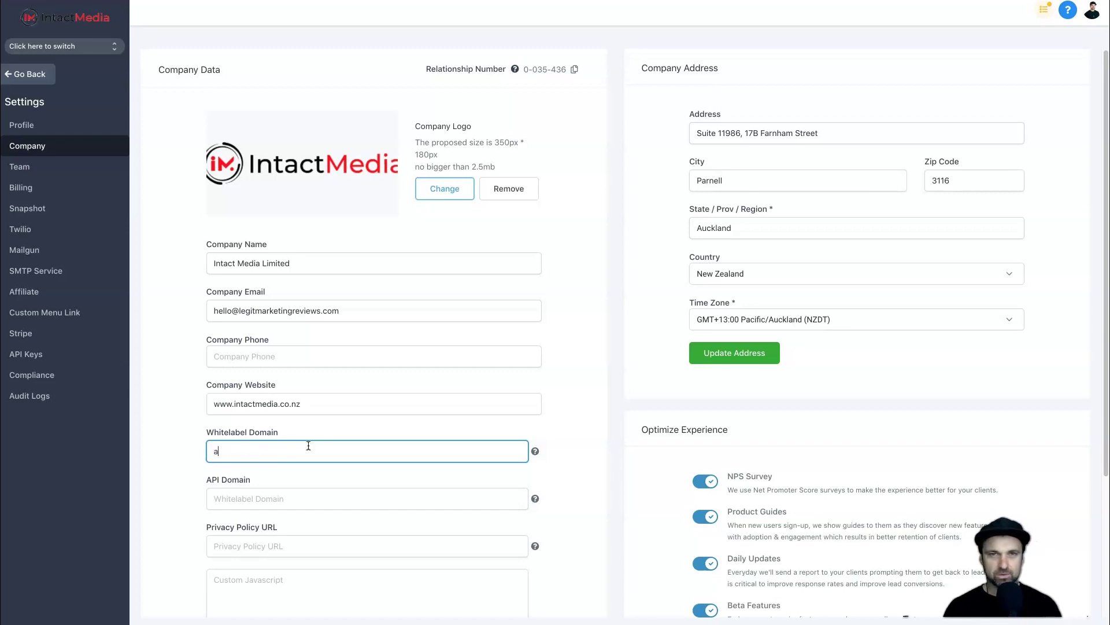
key(BackSpace)
key(BackSpace)
text(app)
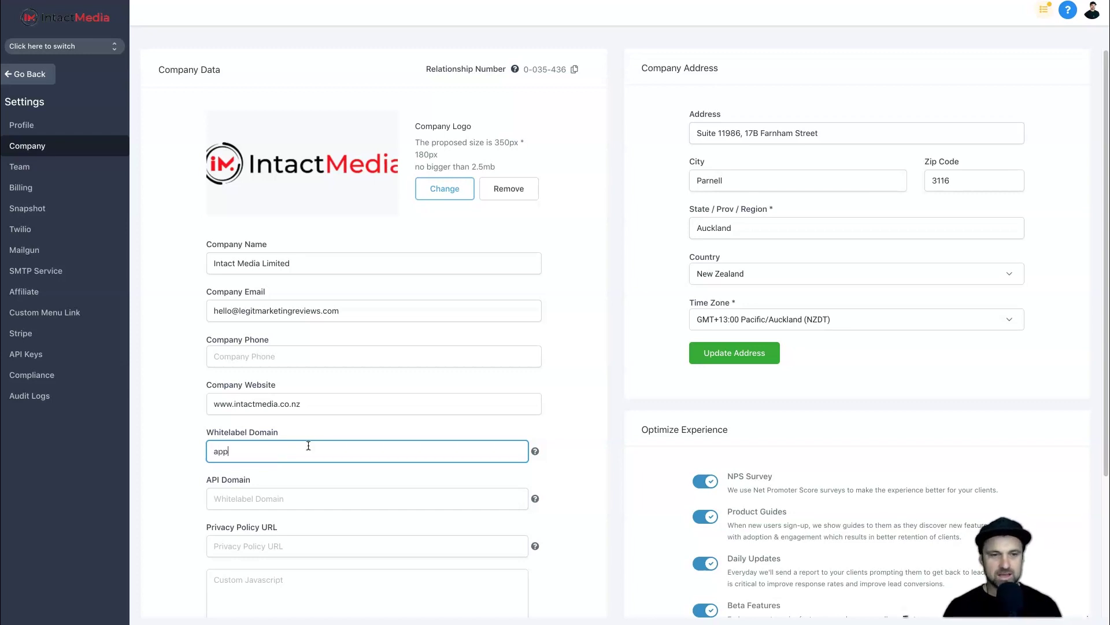
text(.intact)
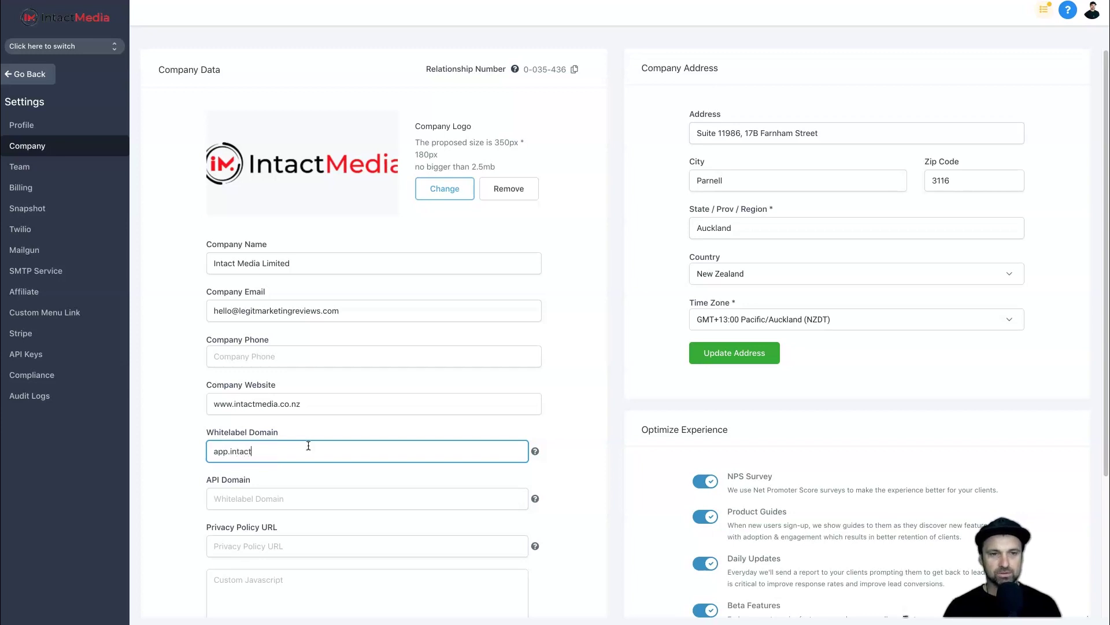
text(media.co.nz)
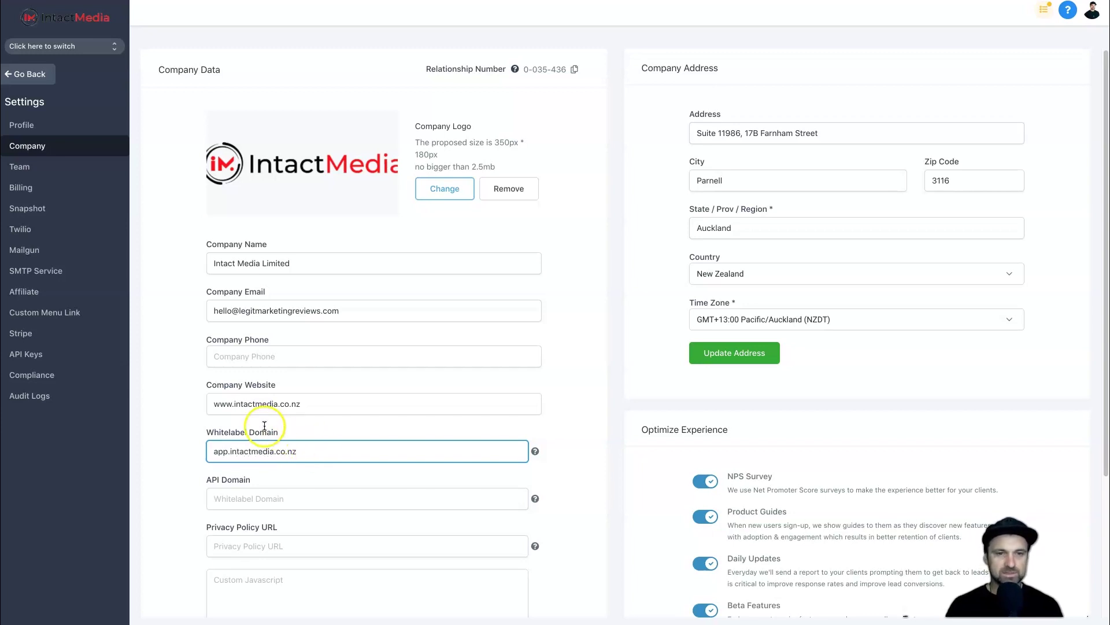
Check the website's www prefix and the whitelabel domain entry, then leave the field
drag(232, 404, 208, 406)
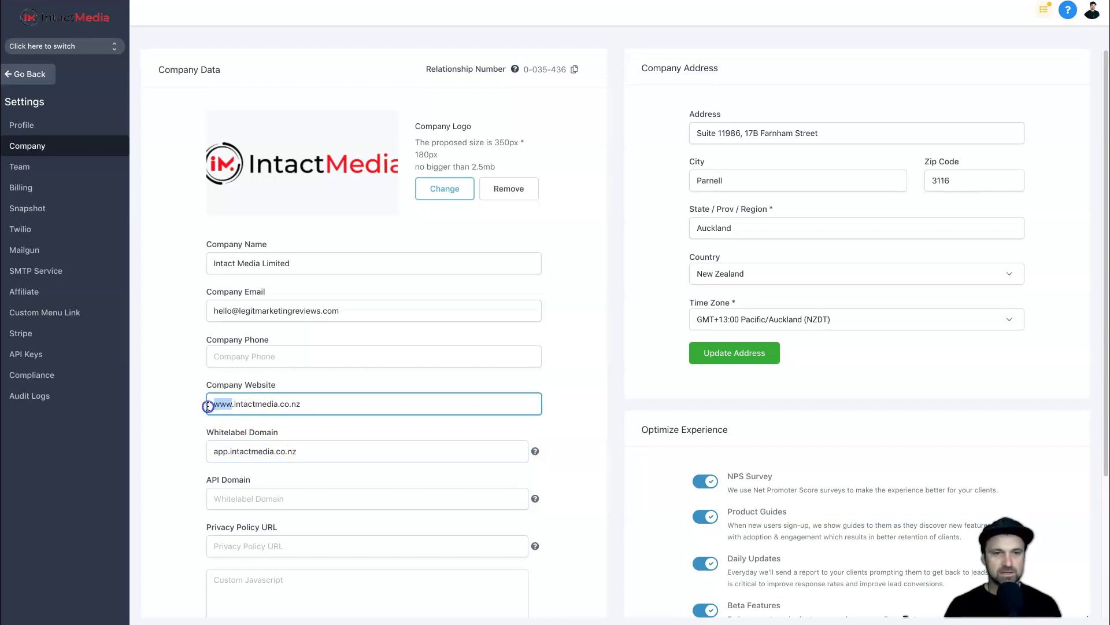
triple_click(225, 451)
click(225, 451)
click(308, 481)
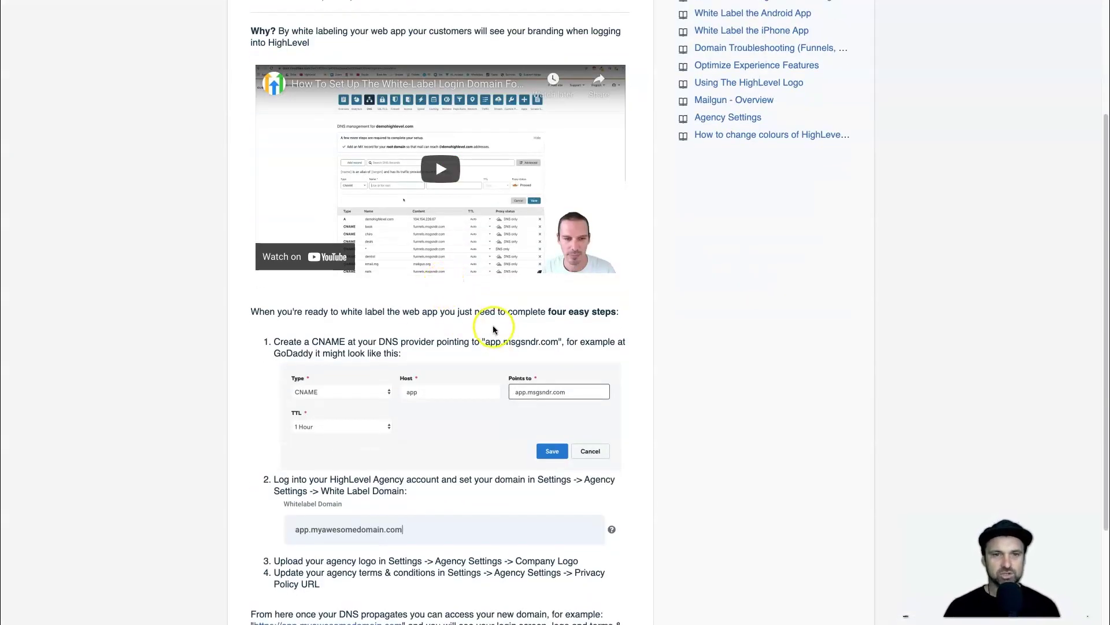
Select app.msgsndr.com, the CNAME target given in step 1 of the help article
drag(485, 340, 557, 342)
key(ctrl+c)
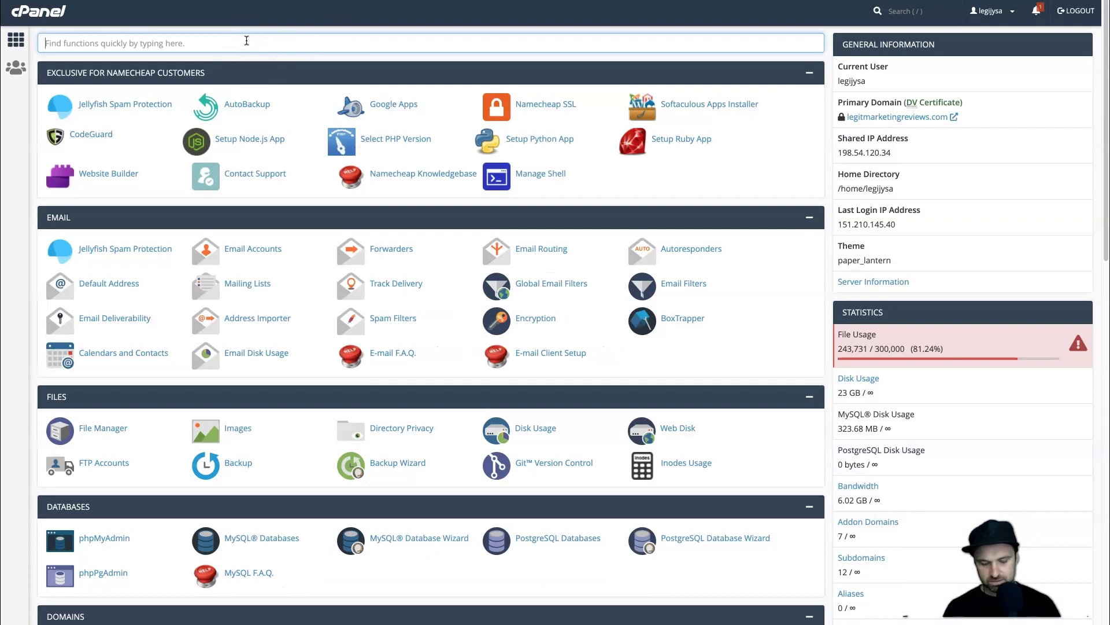
Search cPanel for 'dns' and open the Zone Editor
text(dns)
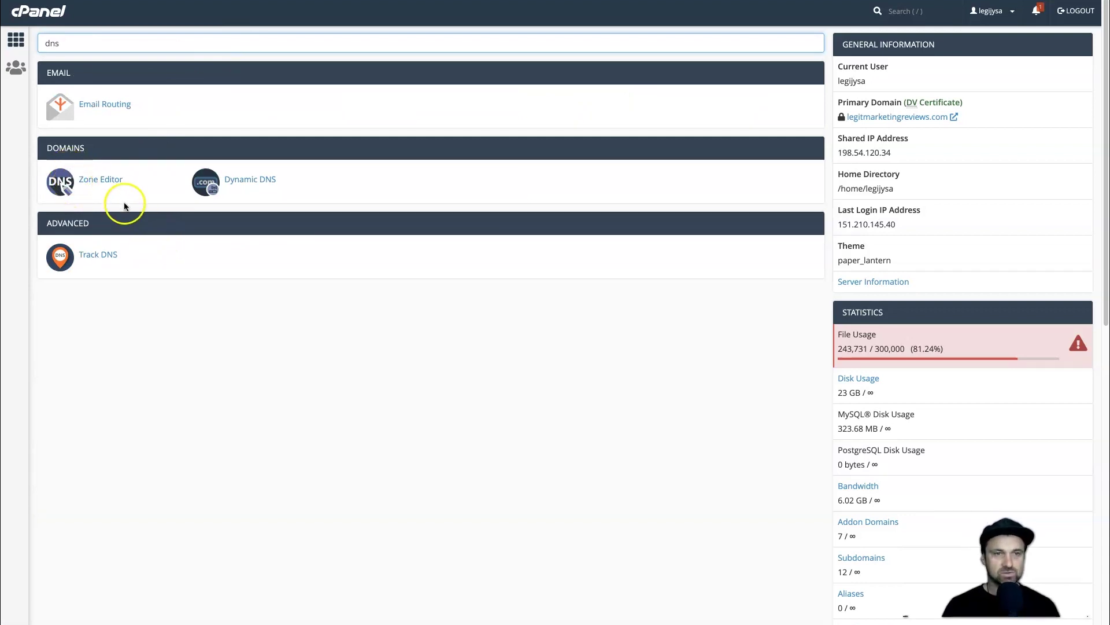
click(117, 184)
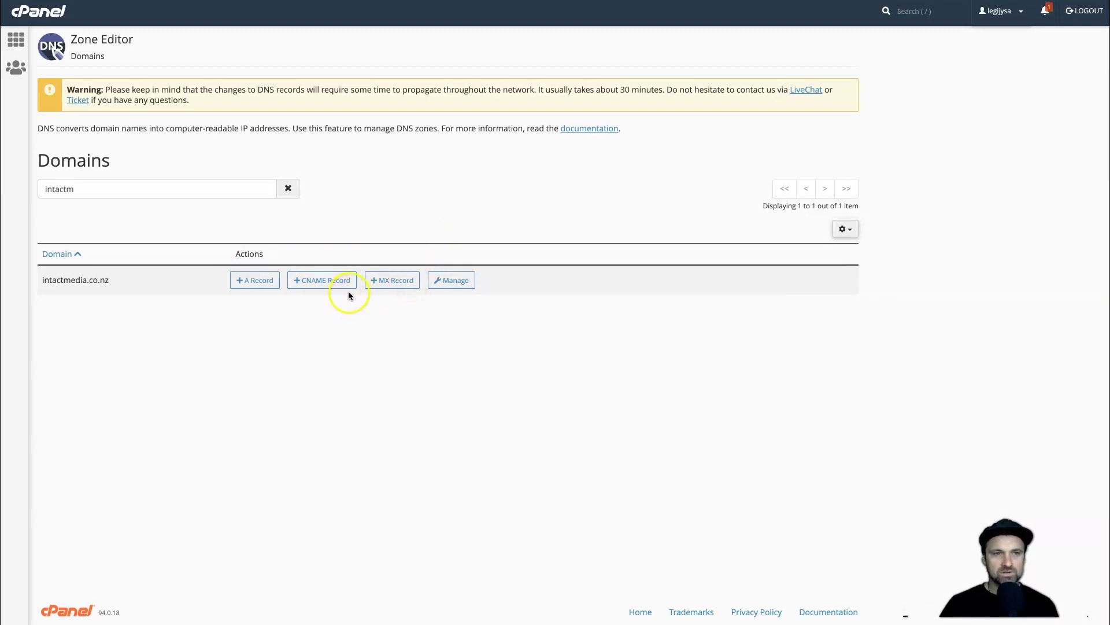
In the intactmedia.co.nz zone, add a CNAME record 'app' pointing to app.msgsndr.com
click(444, 281)
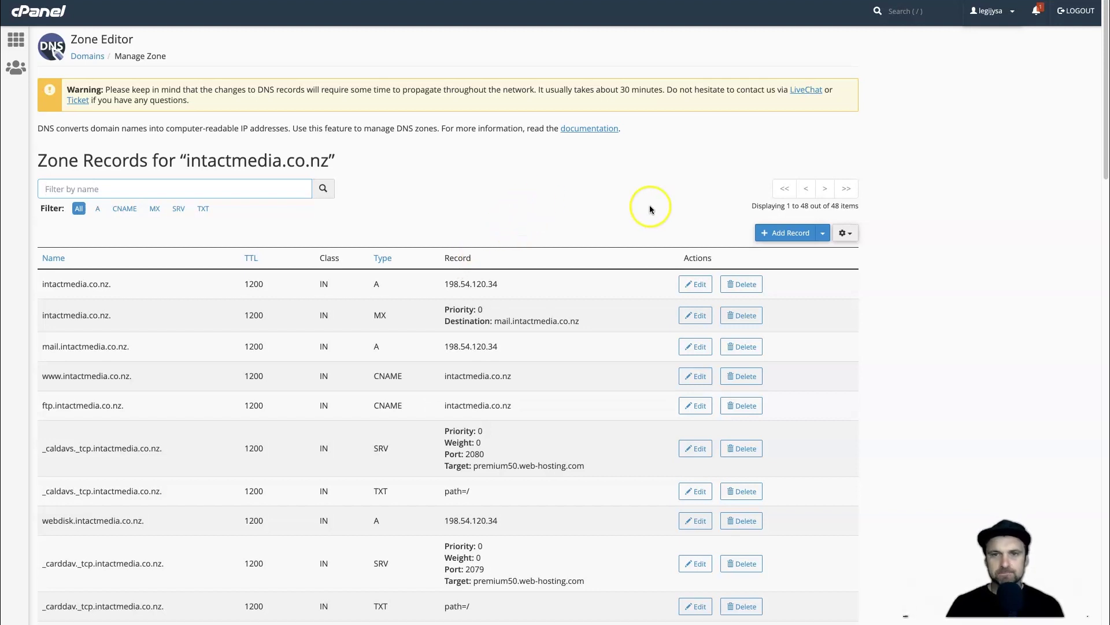
click(820, 234)
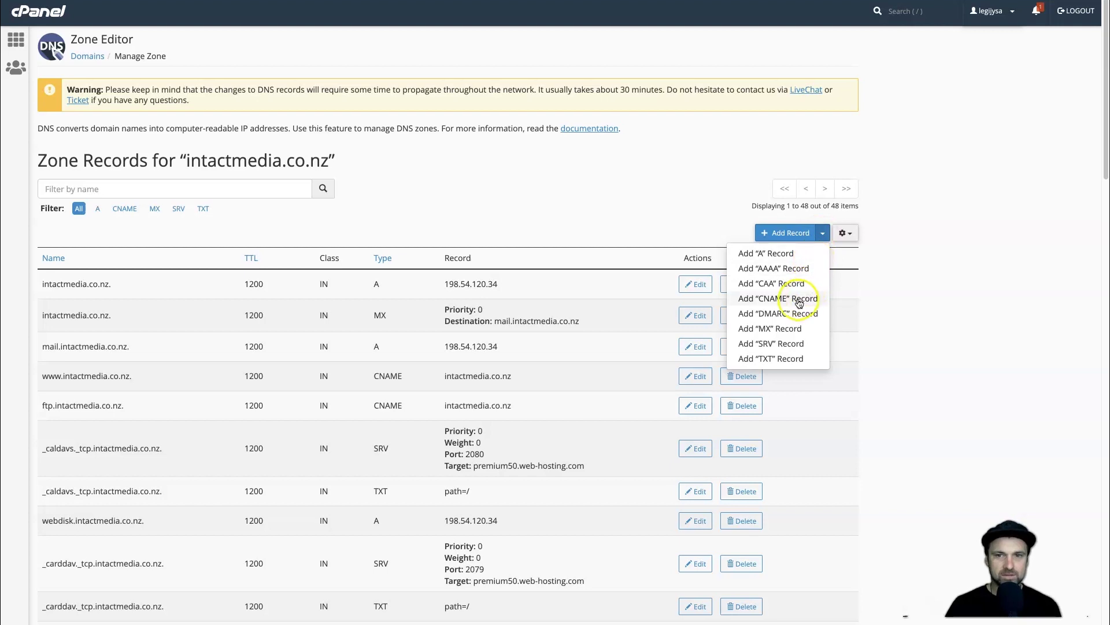
click(794, 299)
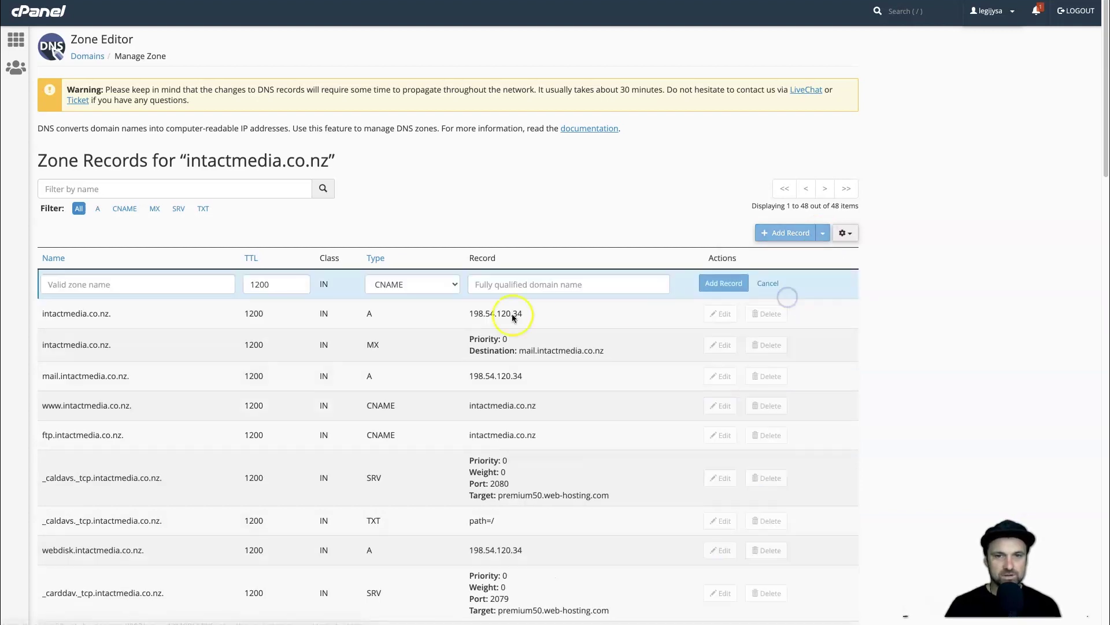
click(145, 282)
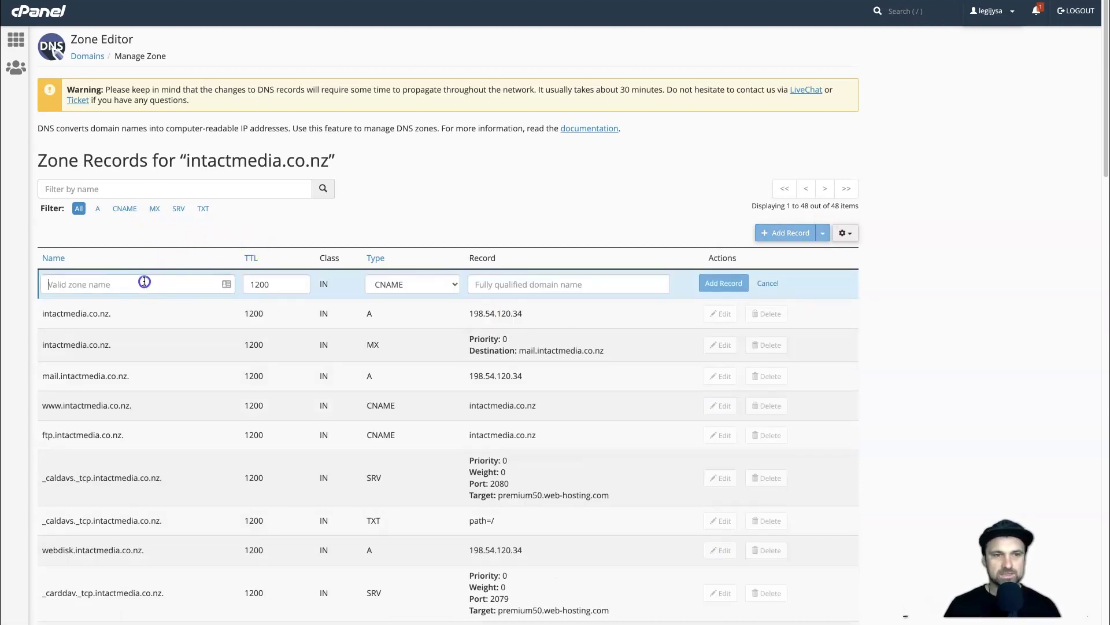
text(app)
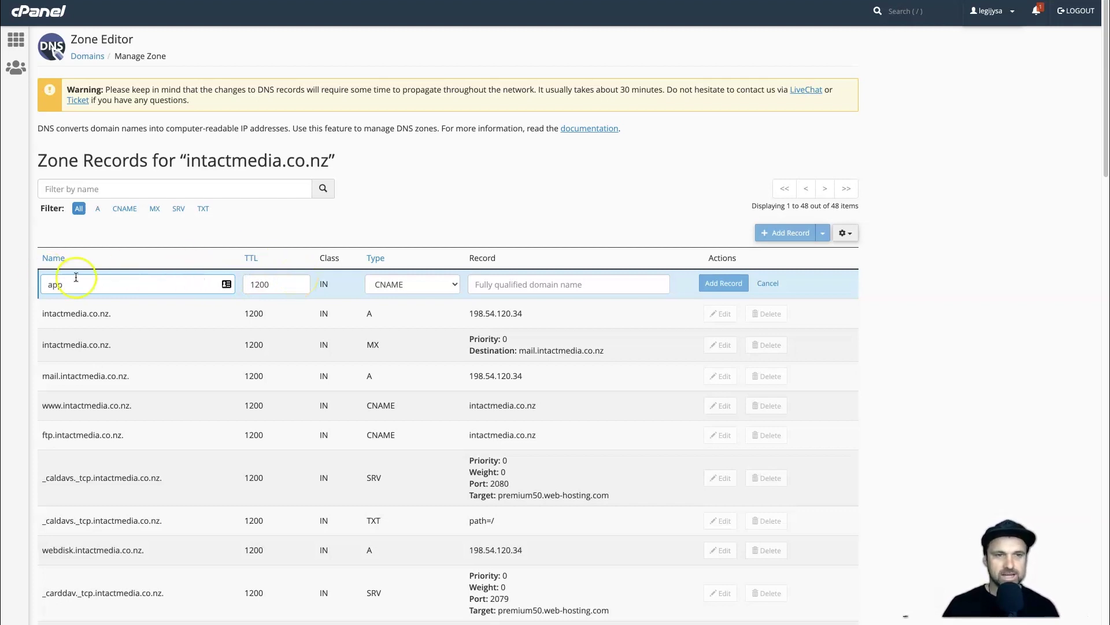
click(502, 283)
key(ctrl+v)
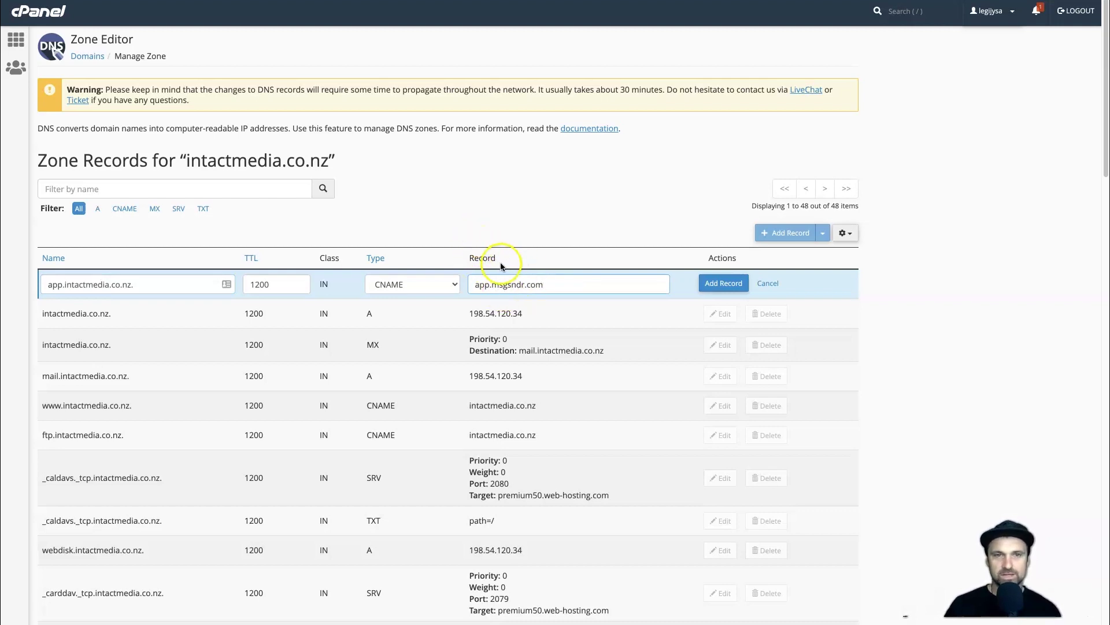
key(ctrl+Tab)
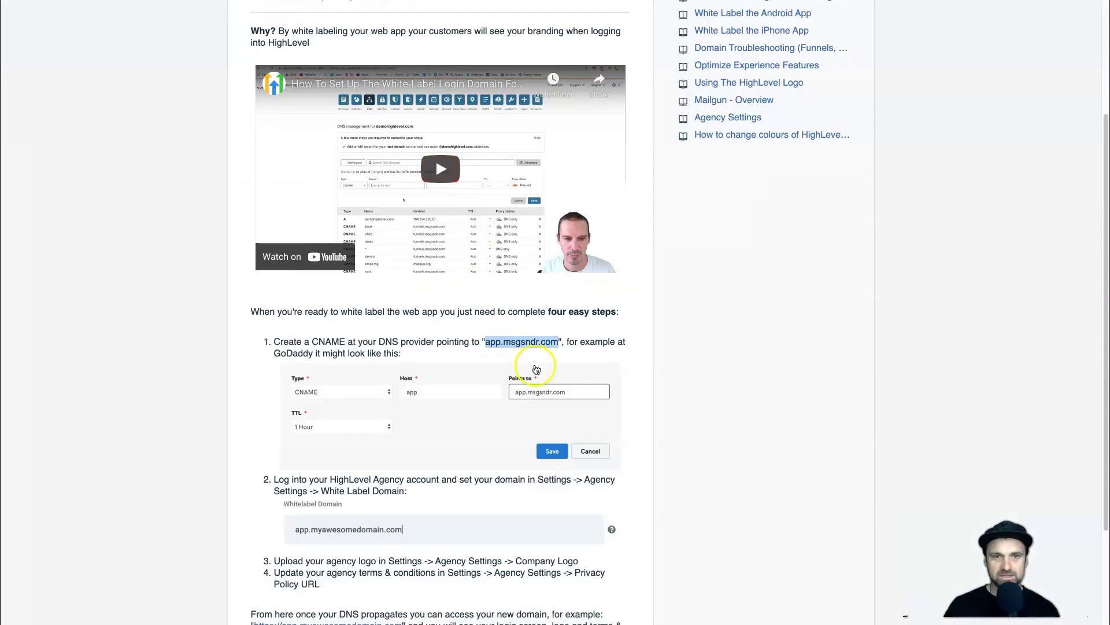
key(ctrl+Tab)
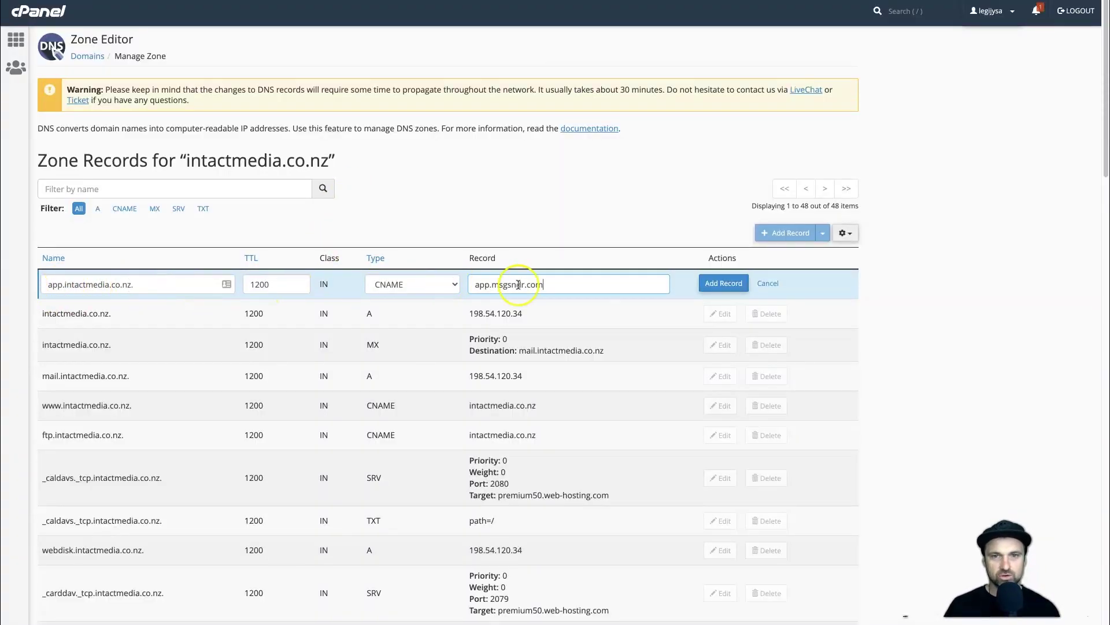
click(729, 289)
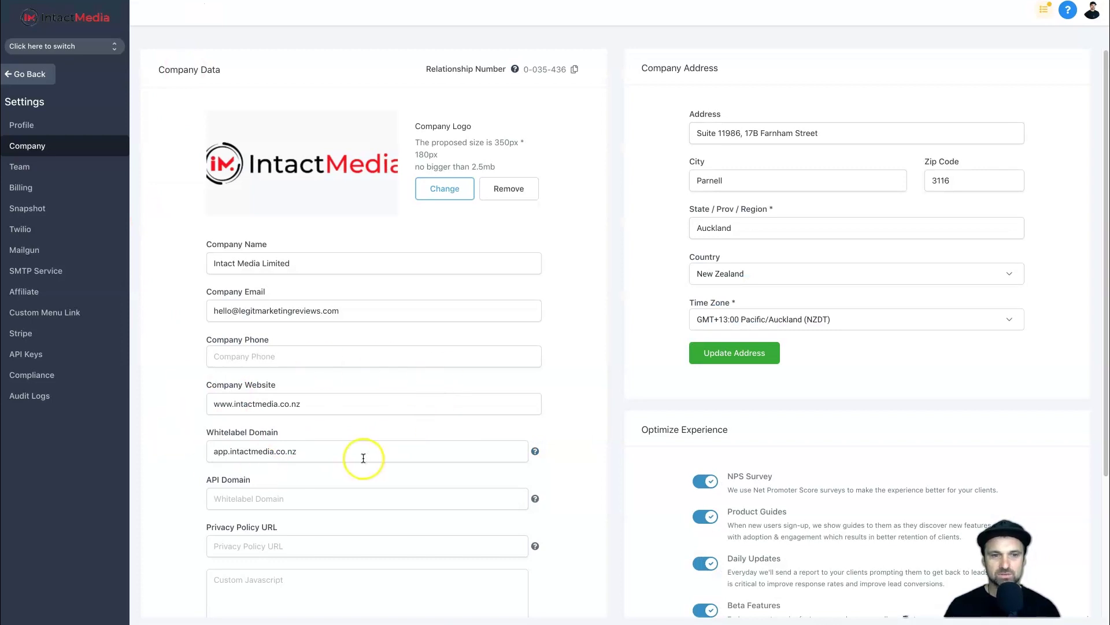
Save the company settings with the app.intactmedia.co.nz domain and dismiss the CNAME warning
scroll(364, 457, down, 1)
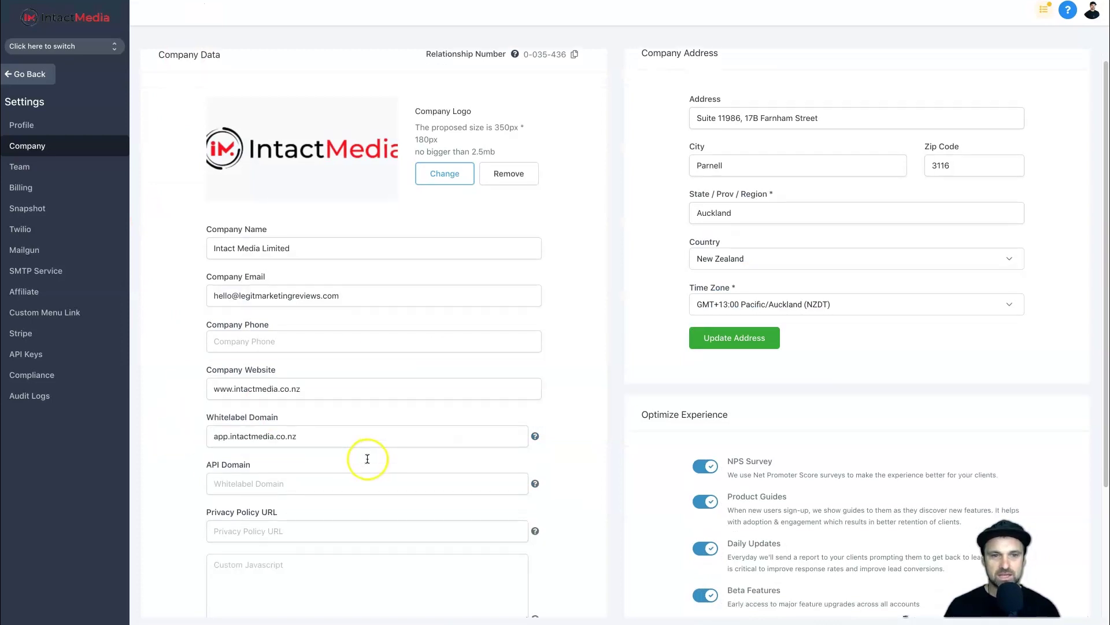
scroll(367, 459, down, 3)
click(254, 558)
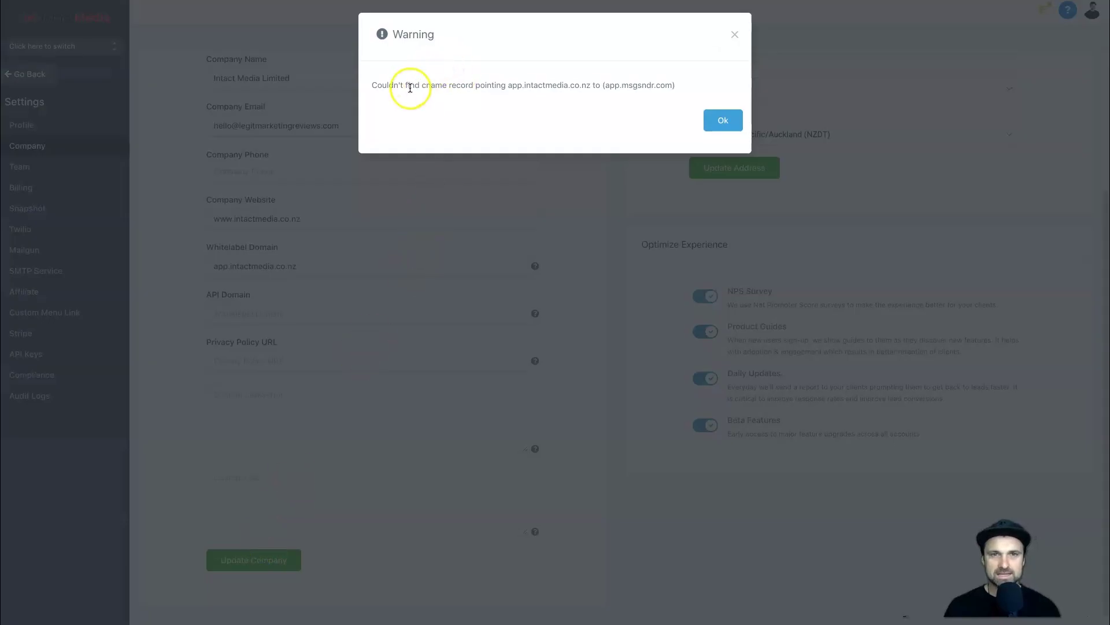
drag(379, 85, 671, 84)
click(671, 85)
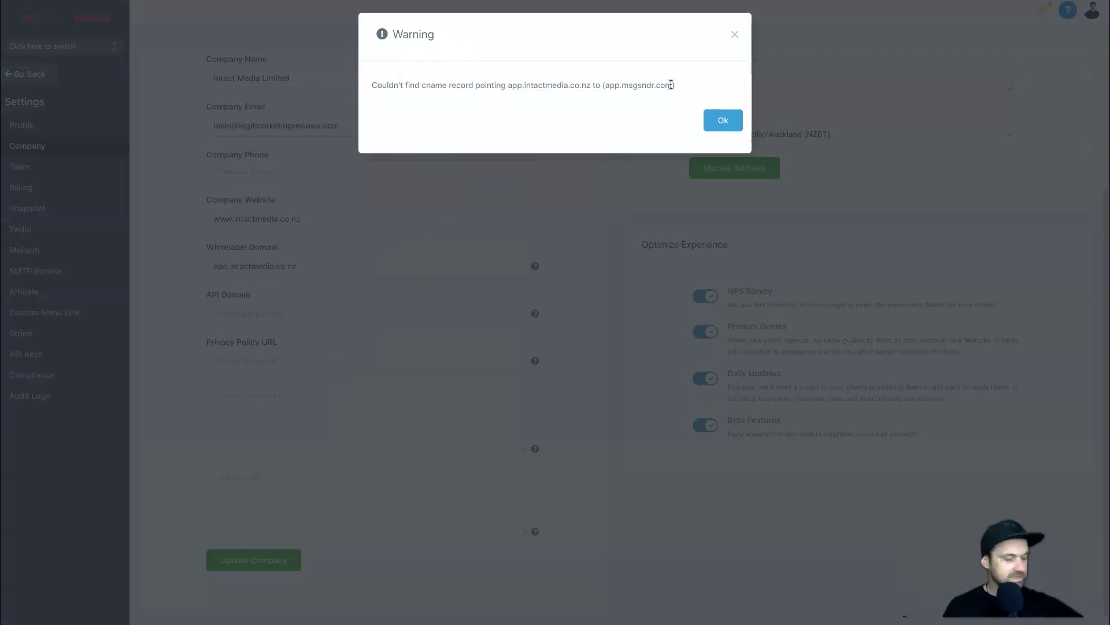
click(550, 169)
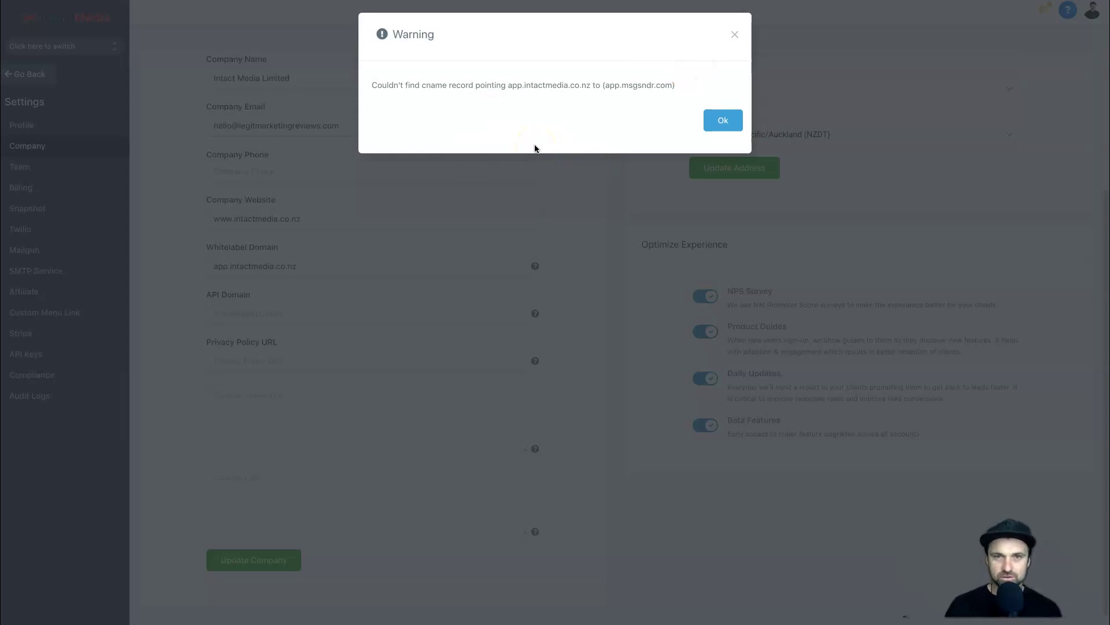
click(717, 119)
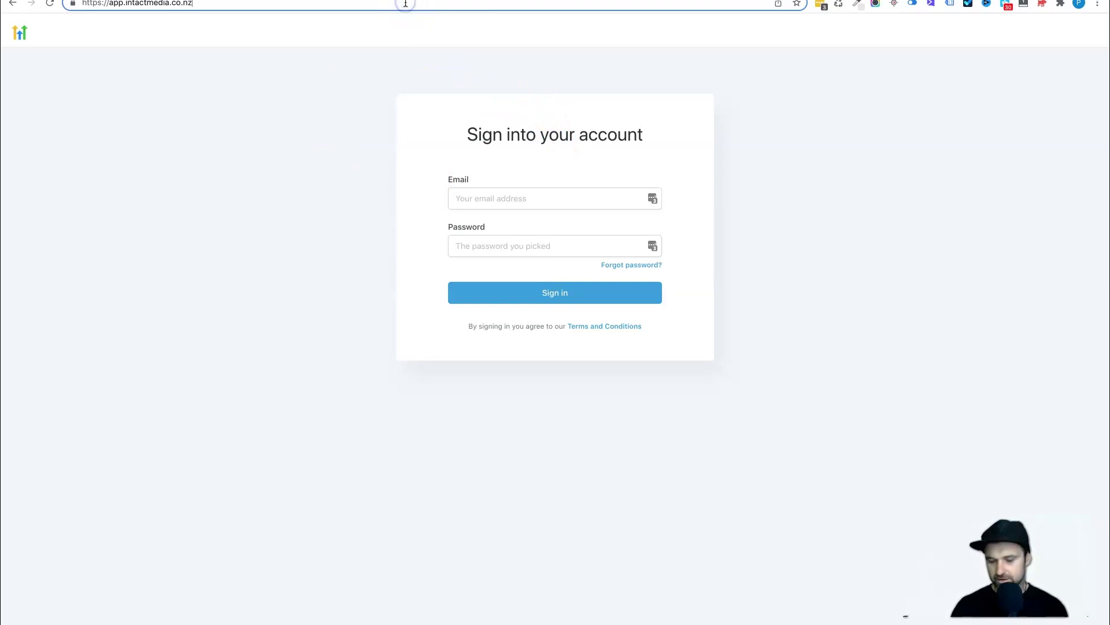
Load the app.intactmedia.co.nz sign-in page, check its address, then return to Company settings
key(Return)
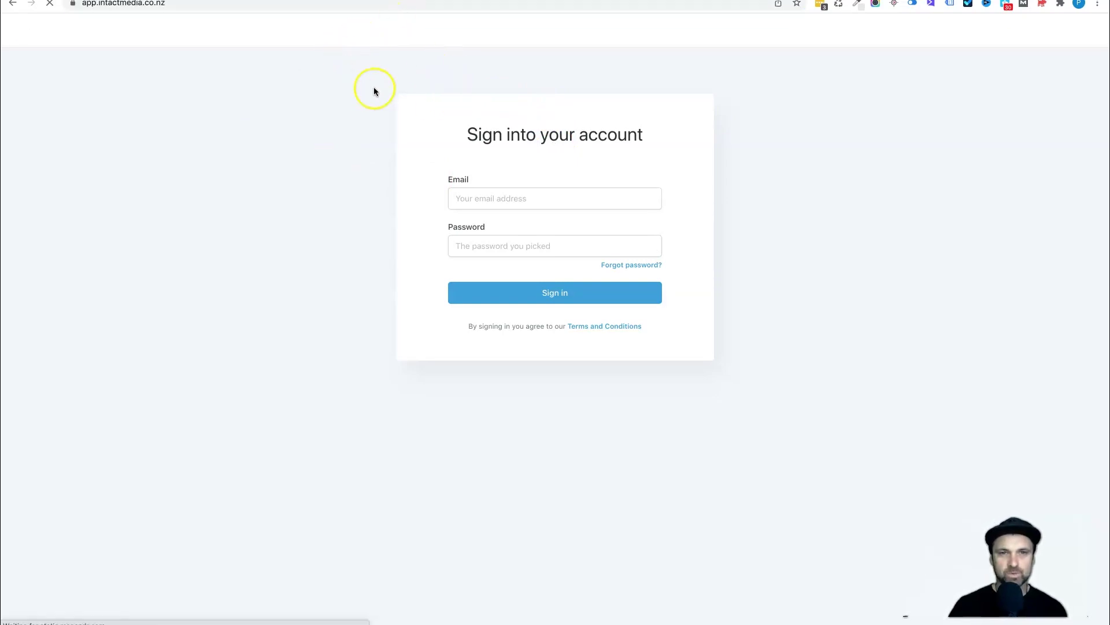
click(115, 5)
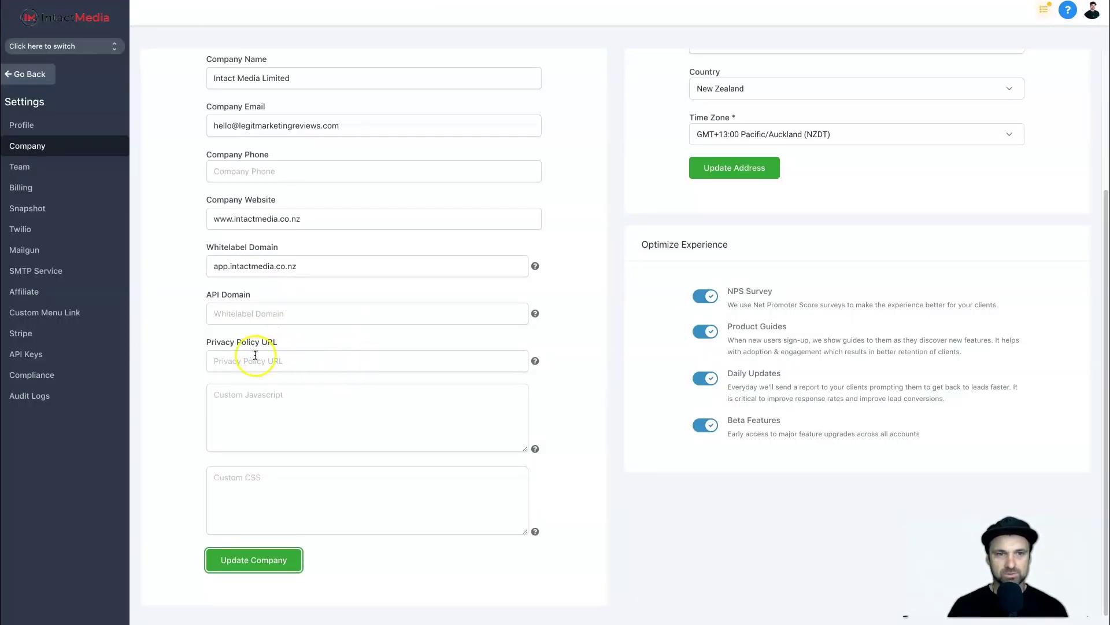
click(255, 355)
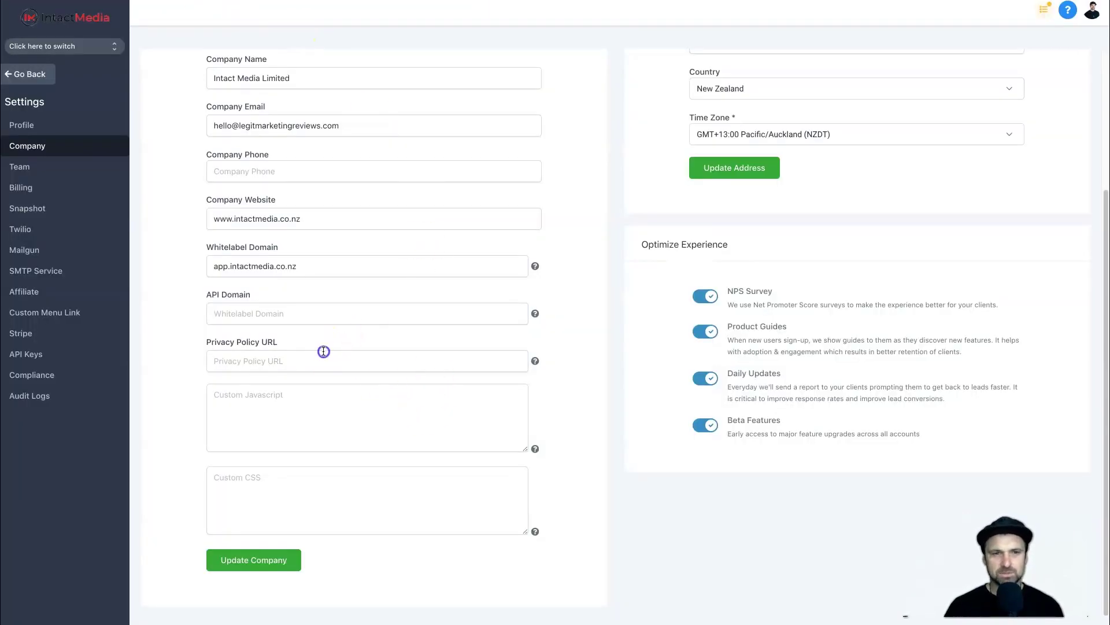
click(323, 351)
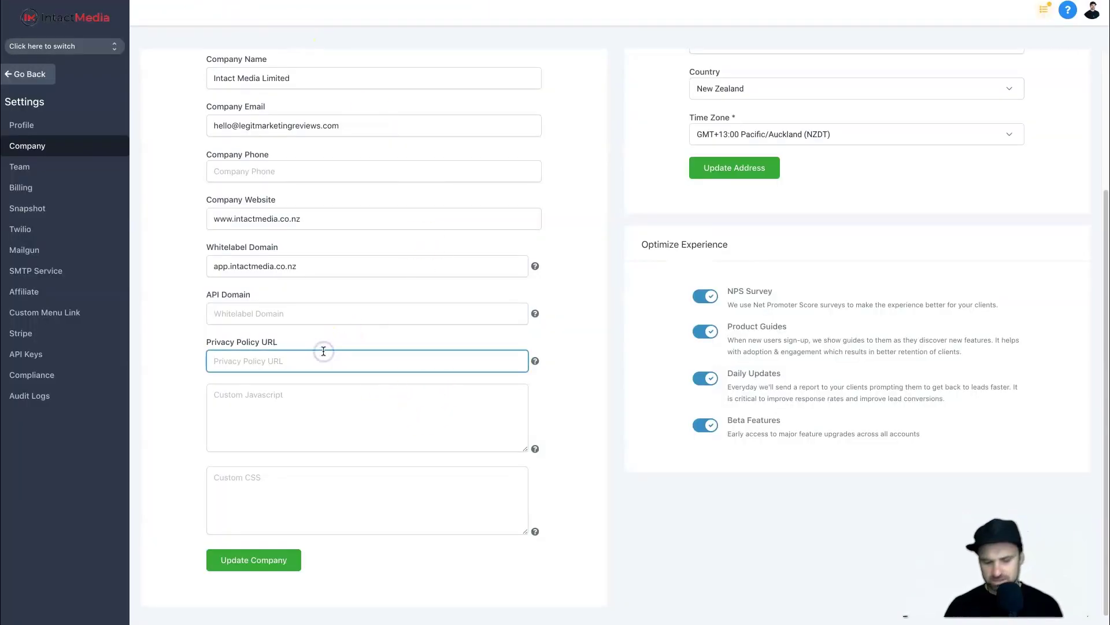
text(ht)
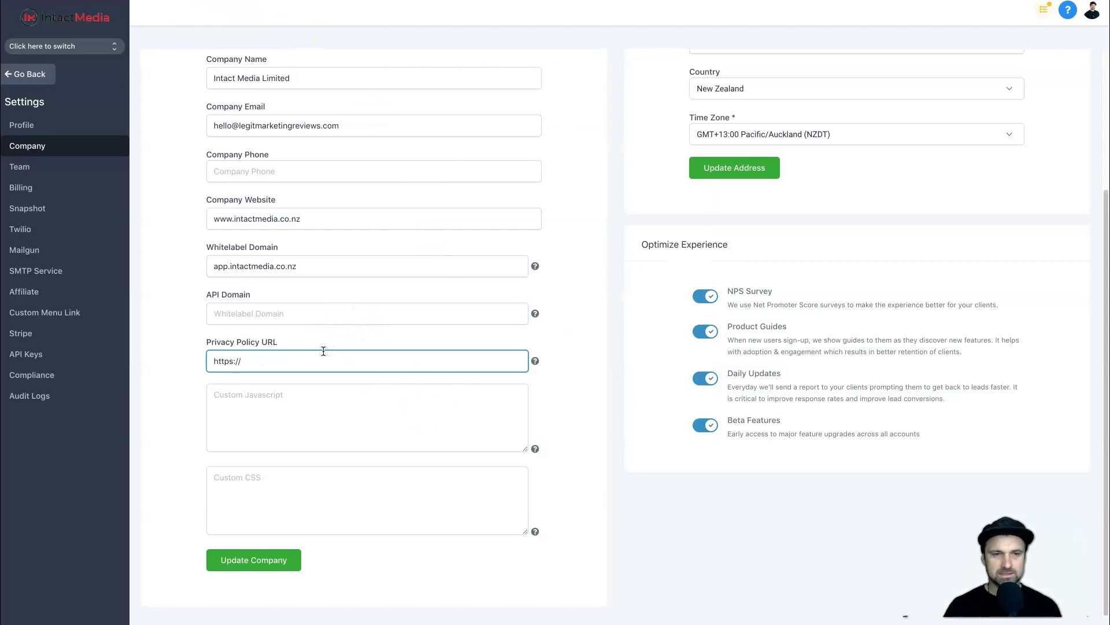
text(tps://)
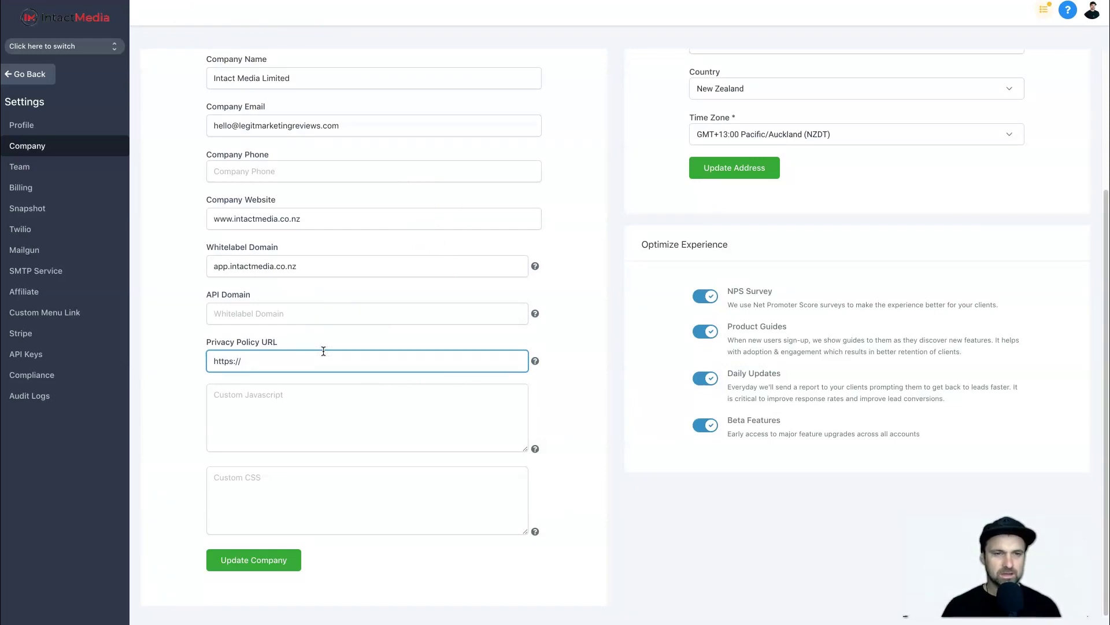
text(www.intactmedia.)
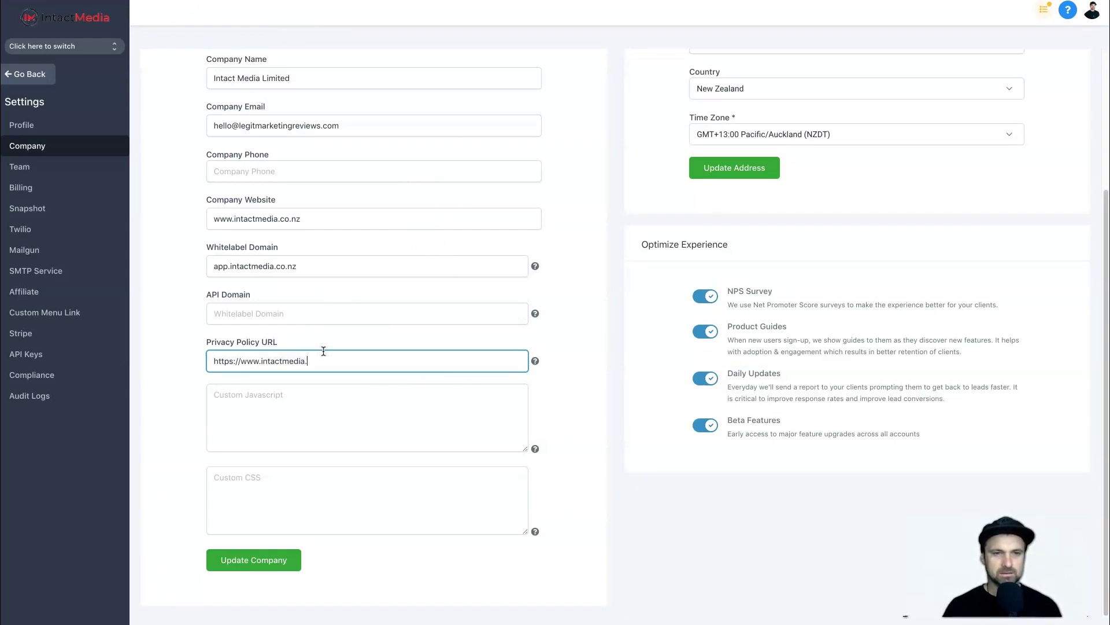
text(co.nz/terms-)
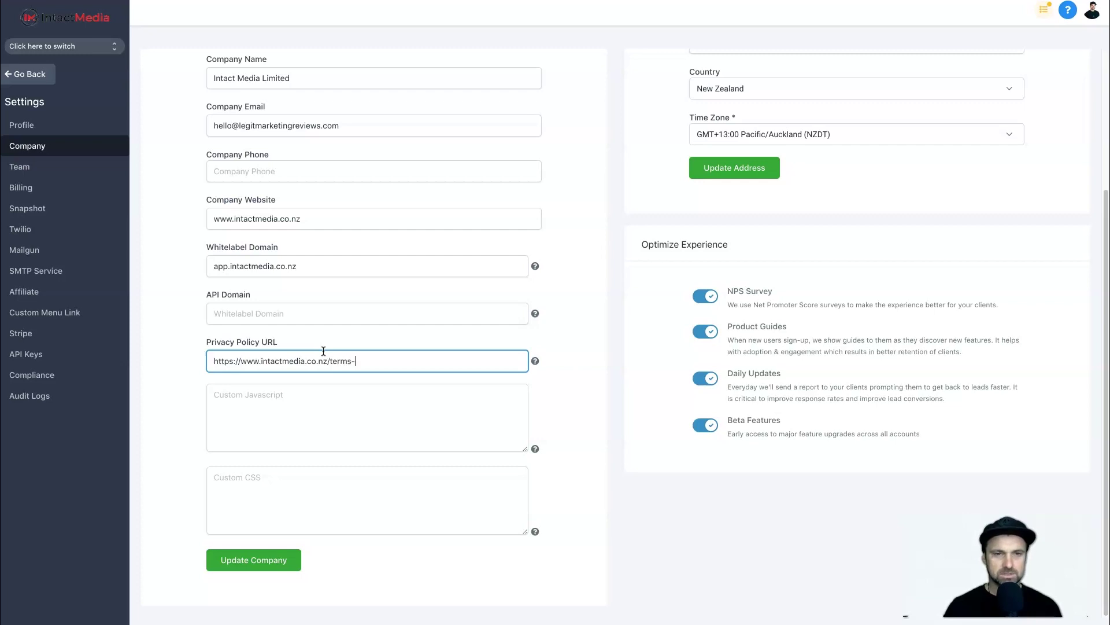
text(and-conditions)
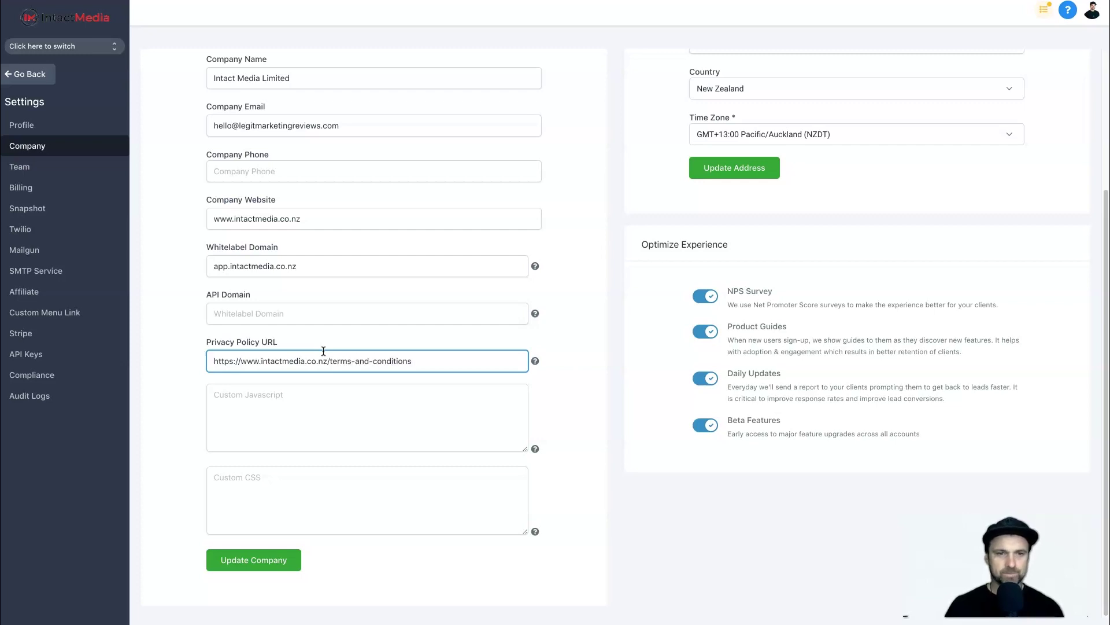
click(287, 560)
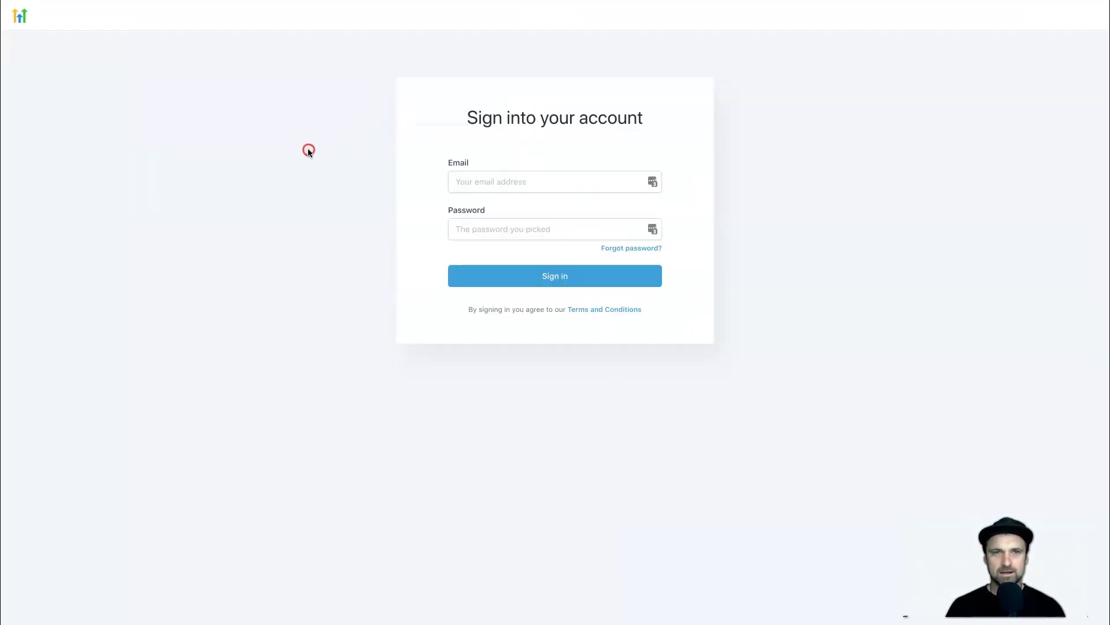
right_click(307, 150)
click(337, 174)
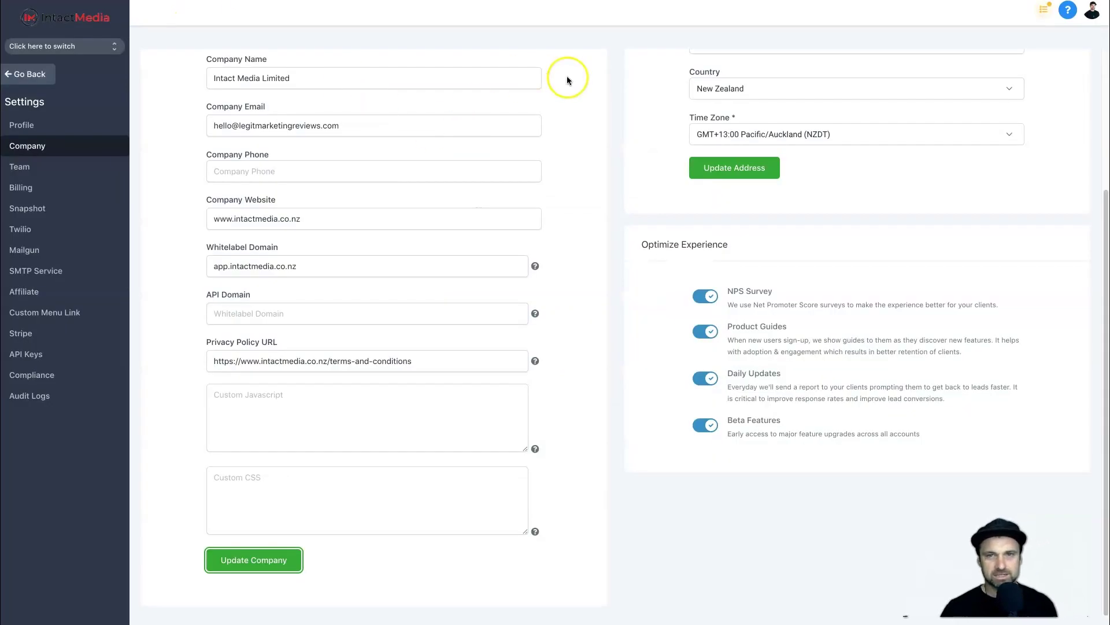
drag(494, 142, 439, 155)
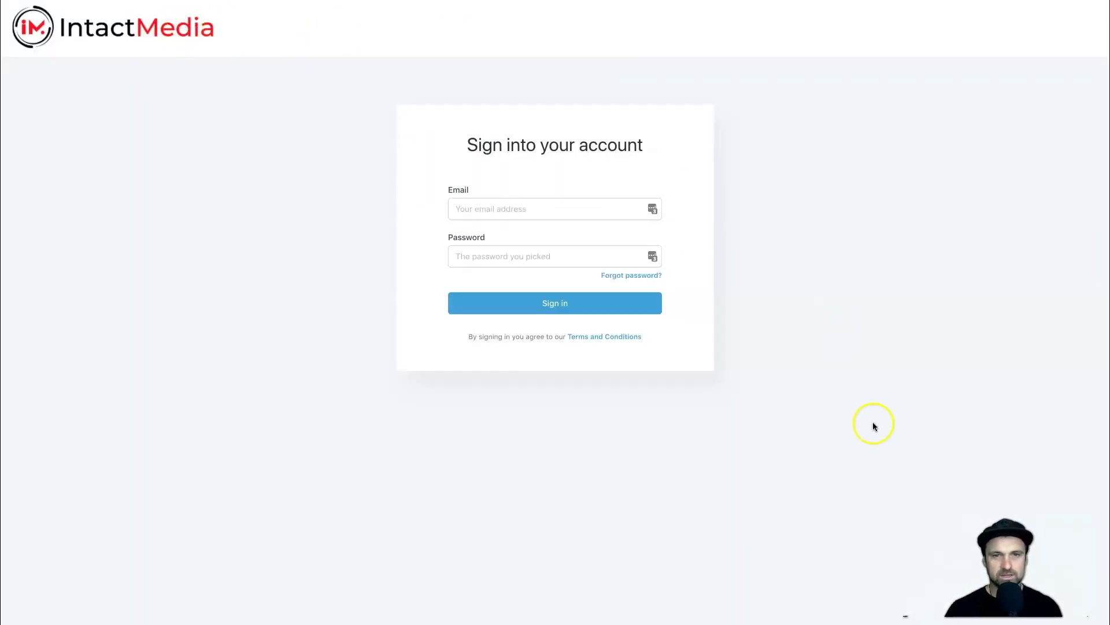
click(587, 340)
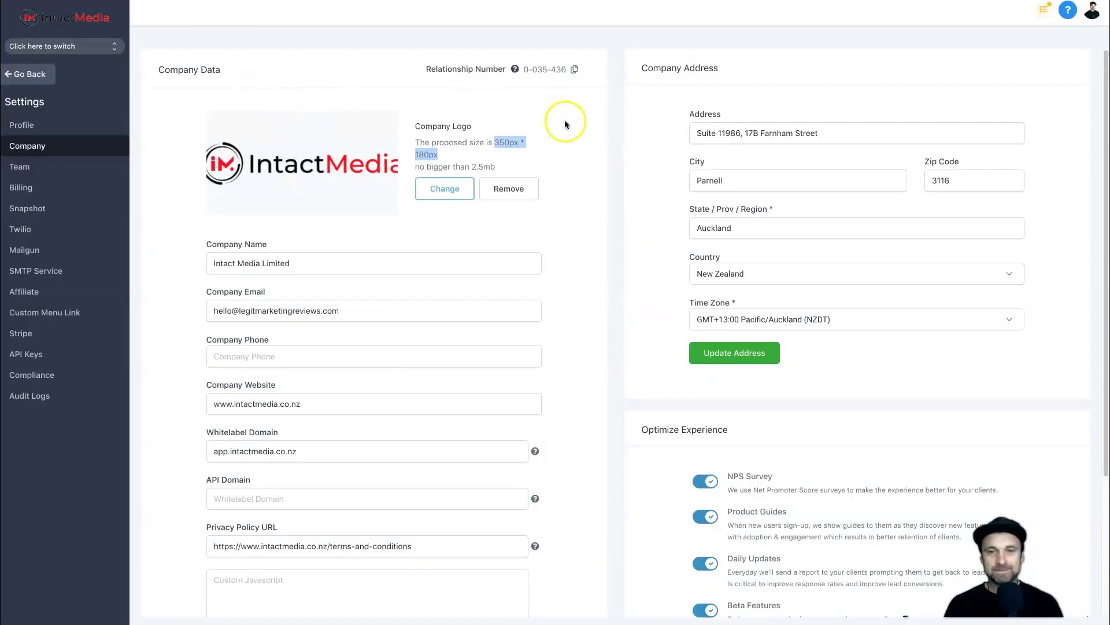
Deselect the logo size text and scroll through the saved Company settings
click(564, 119)
scroll(587, 169, down, 1)
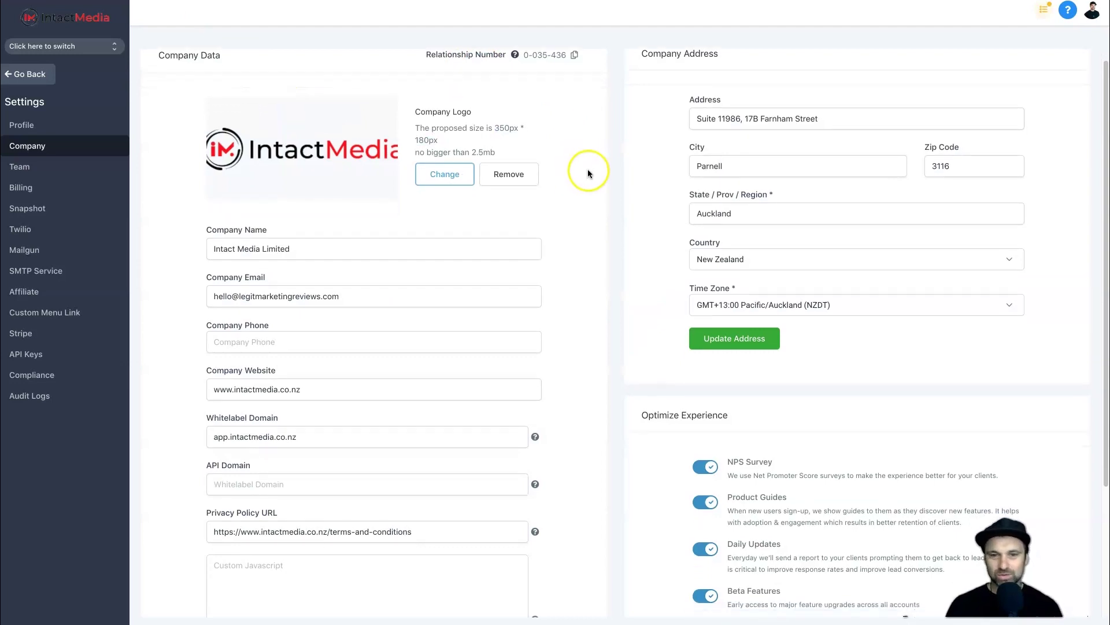
scroll(588, 169, up, 1)
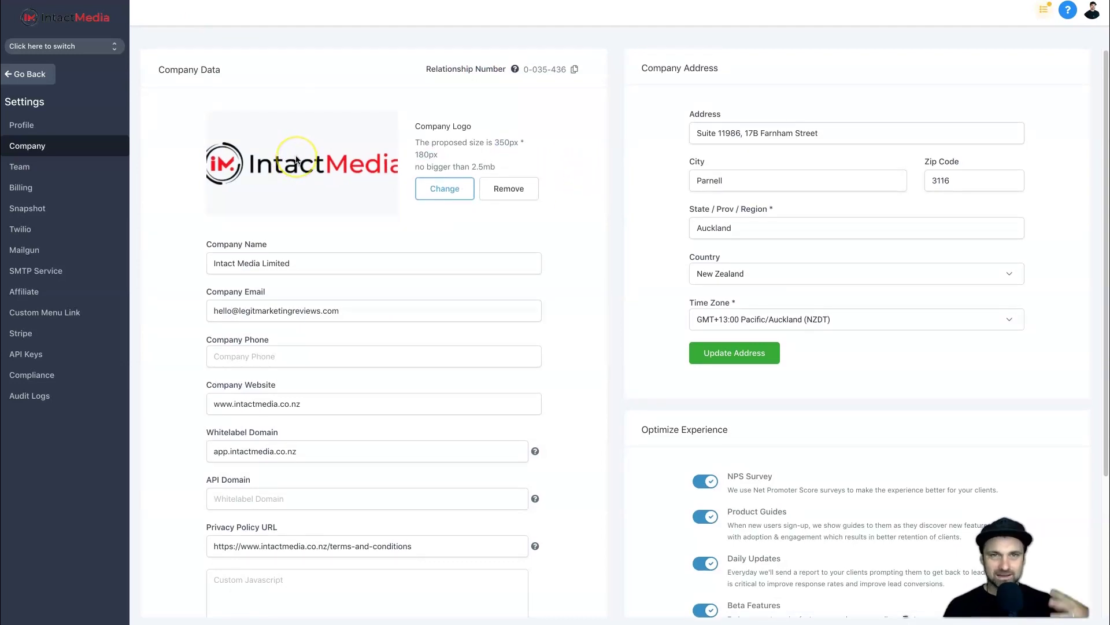